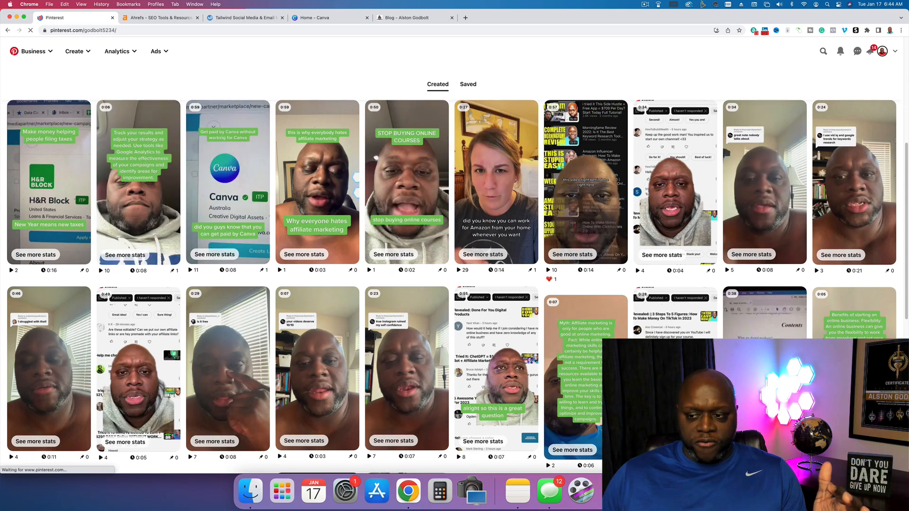
- Examine the created video pins and their view counts on the Pinterest business profile
scroll(498, 199, "down", 3)
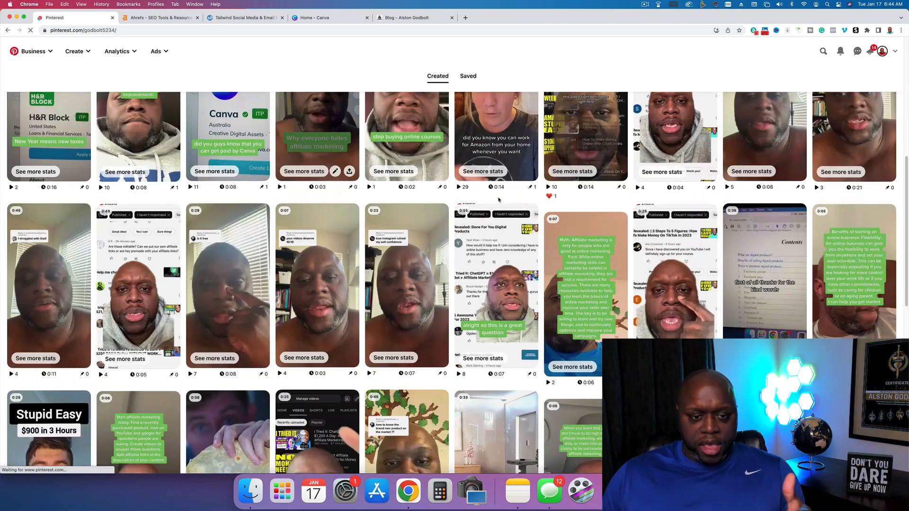
scroll(499, 200, "down", 4)
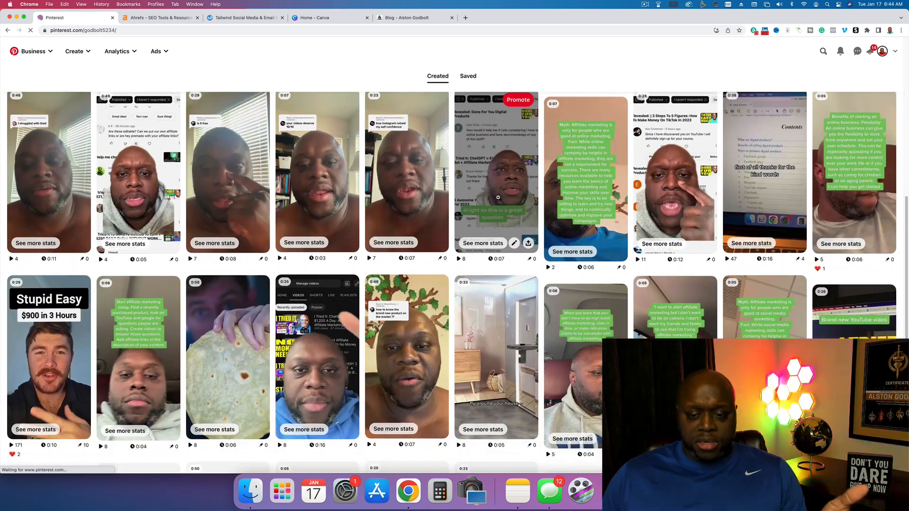
scroll(498, 198, "down", 12)
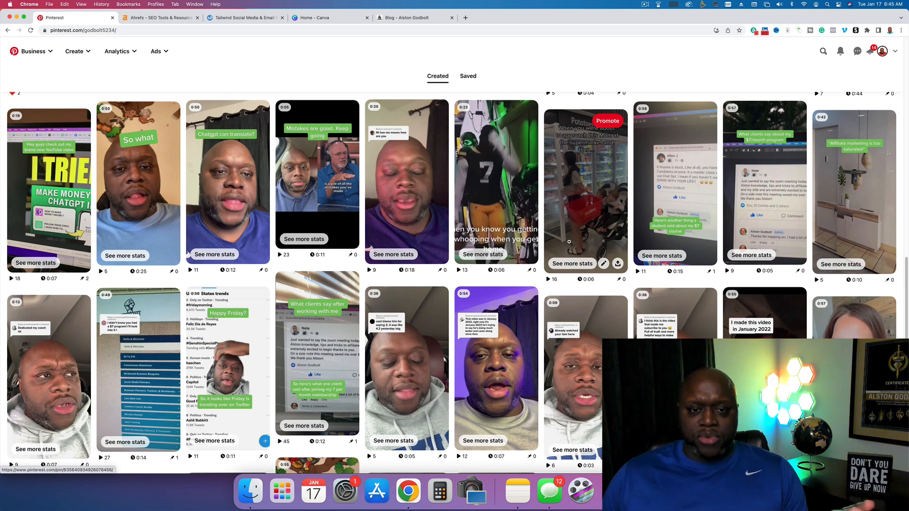
scroll(571, 225, "down", 5)
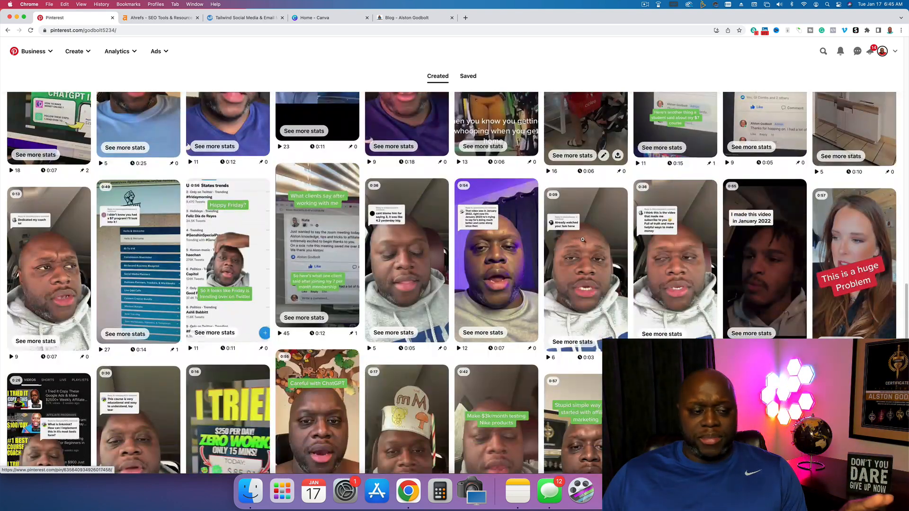
scroll(591, 239, "down", 2)
scroll(591, 239, "down", 14)
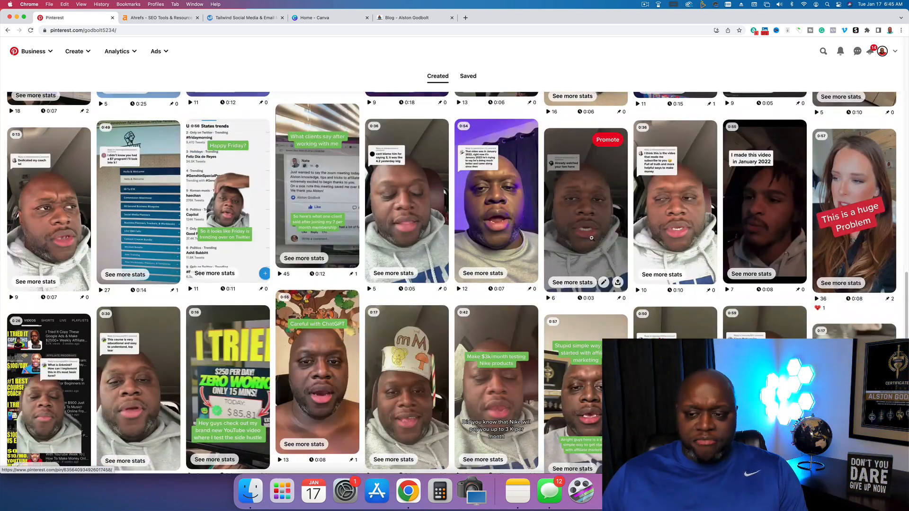
scroll(591, 239, "down", 4)
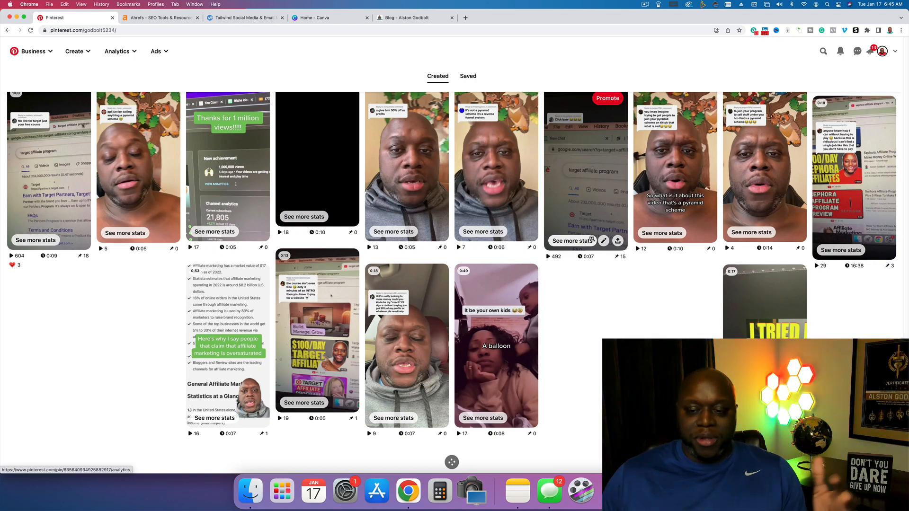
scroll(592, 238, "up", 1)
scroll(631, 267, "down", 5)
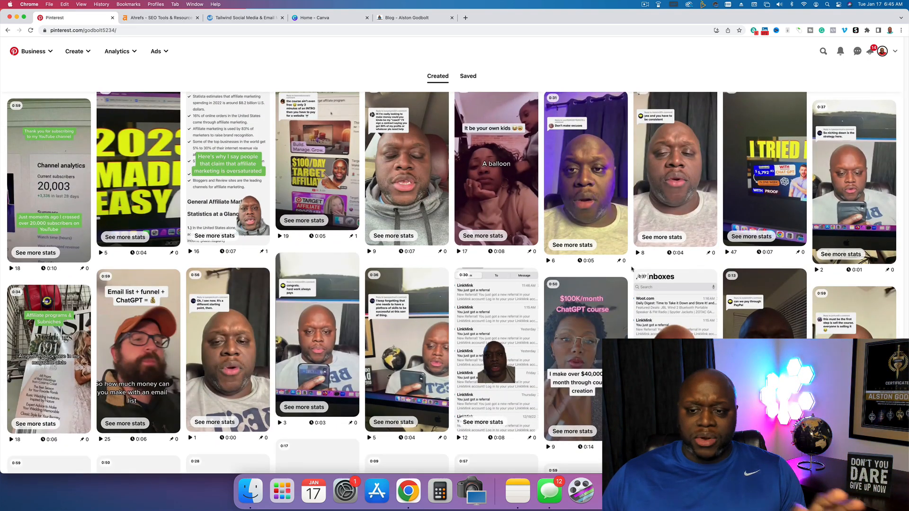
scroll(632, 269, "down", 5)
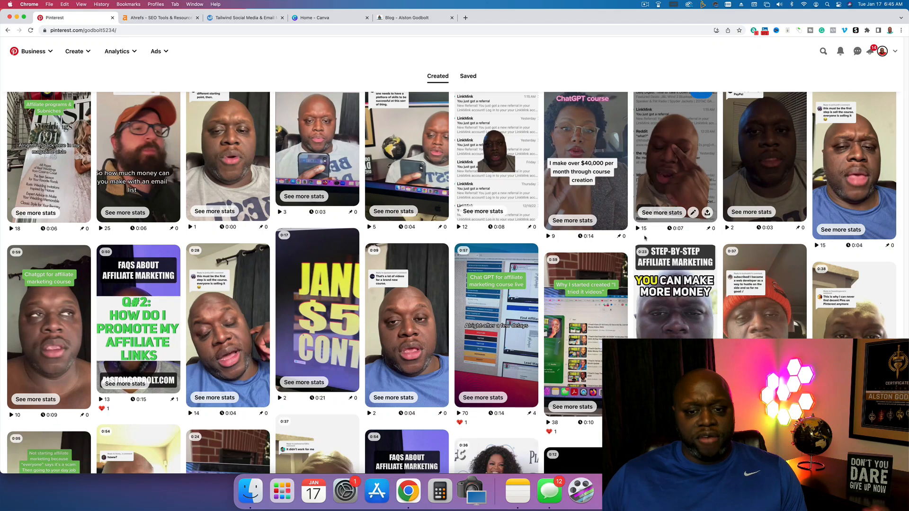
scroll(646, 241, "down", 5)
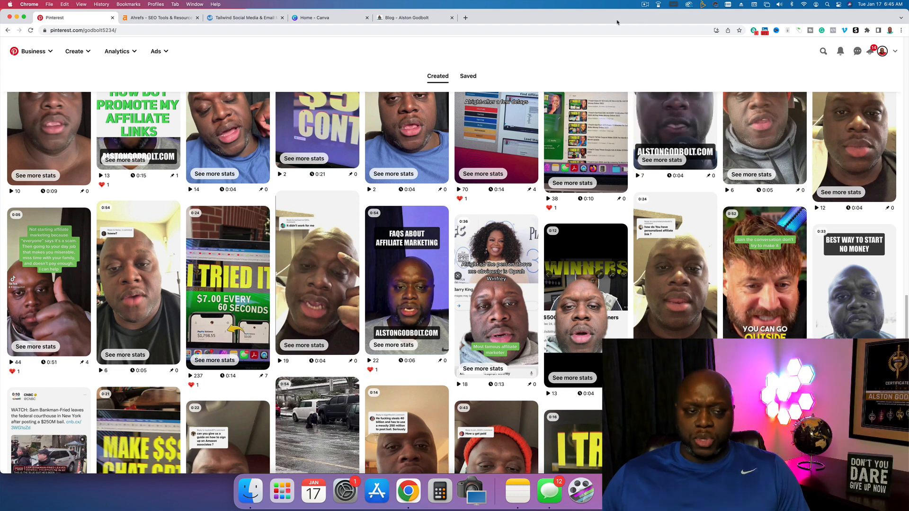
- Copy the keyword "technoblade fanart" from the Ahrefs organic keywords list, search Google for it and review the results
left_click(192, 17)
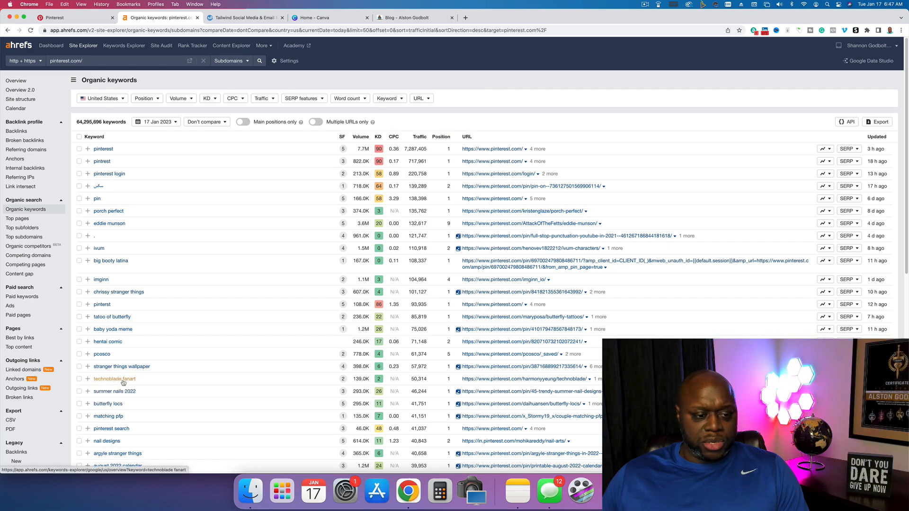
left_click_drag(93, 378, 131, 379)
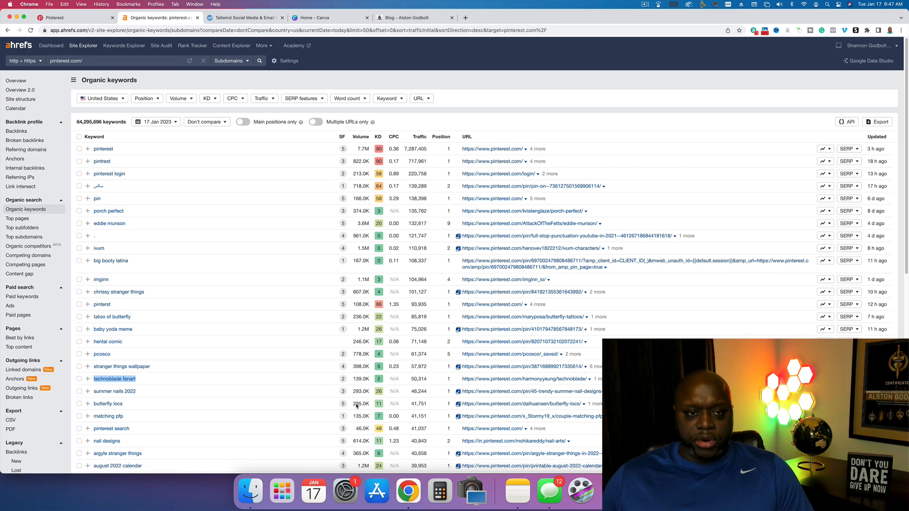
key("super+c")
key("super+t")
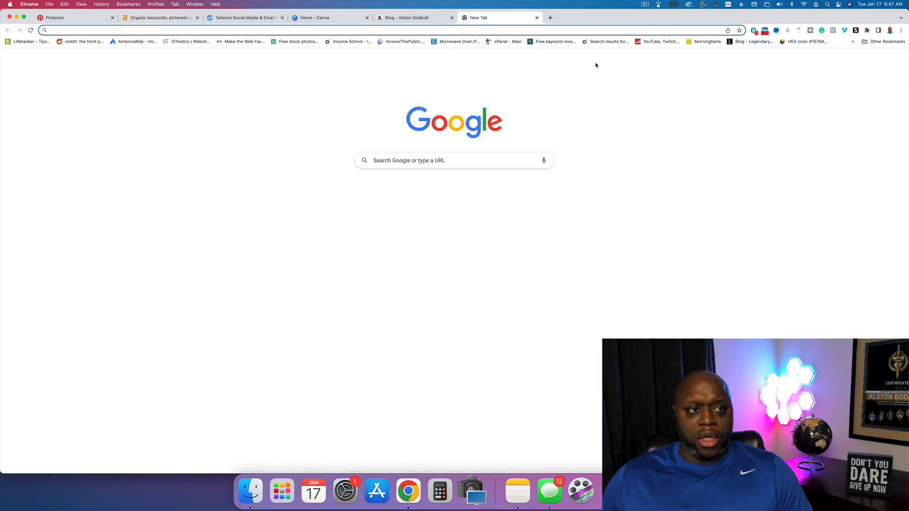
key("super+v")
key("Return")
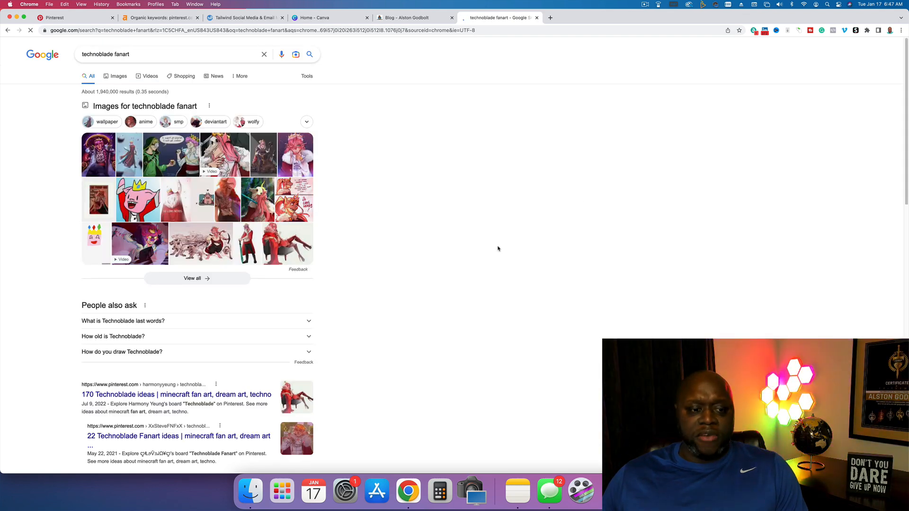
scroll(446, 294, "down", 5)
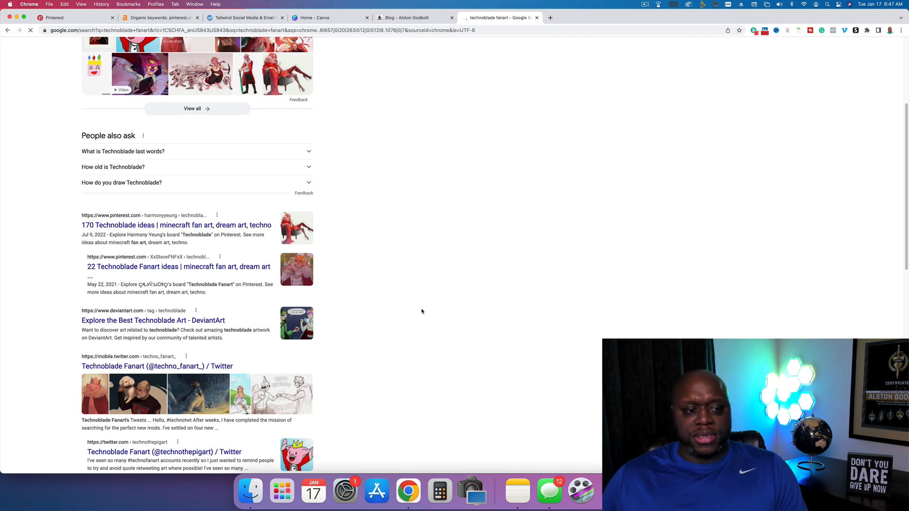
scroll(421, 311, "down", 5)
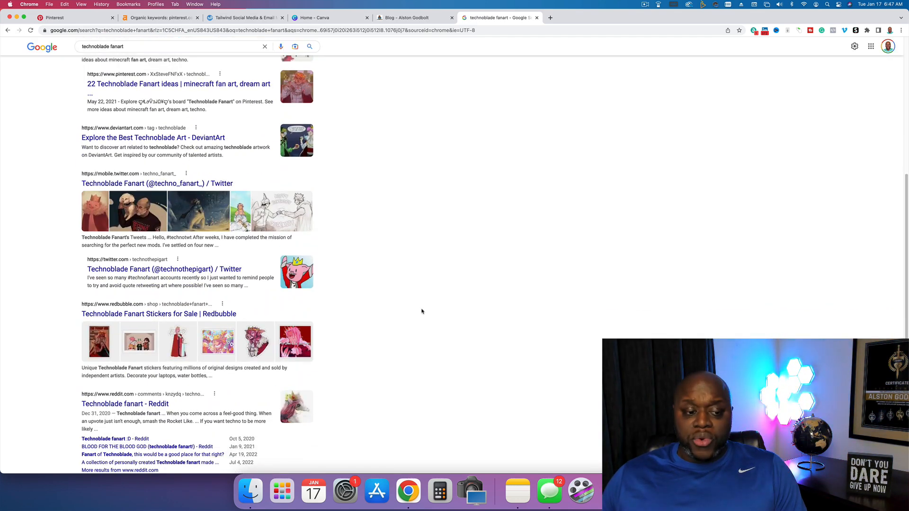
scroll(422, 311, "down", 2)
scroll(422, 311, "up", 3)
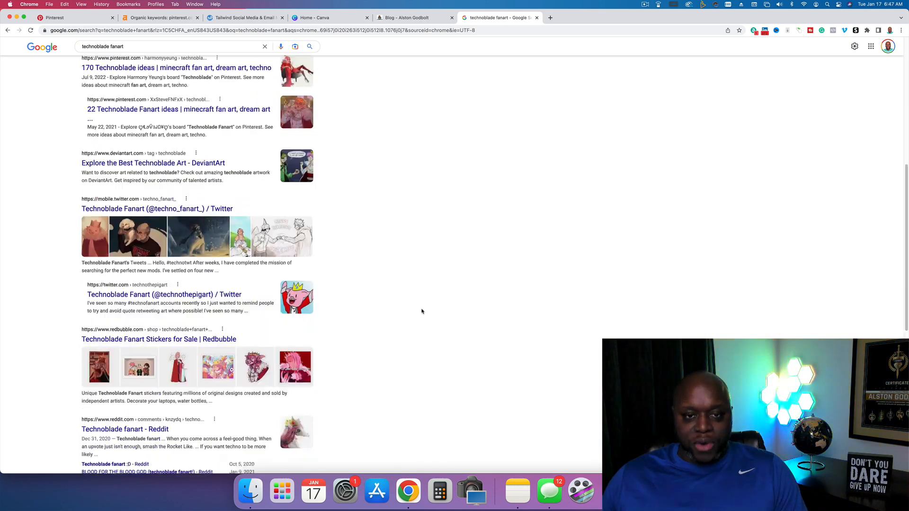
scroll(422, 311, "up", 8)
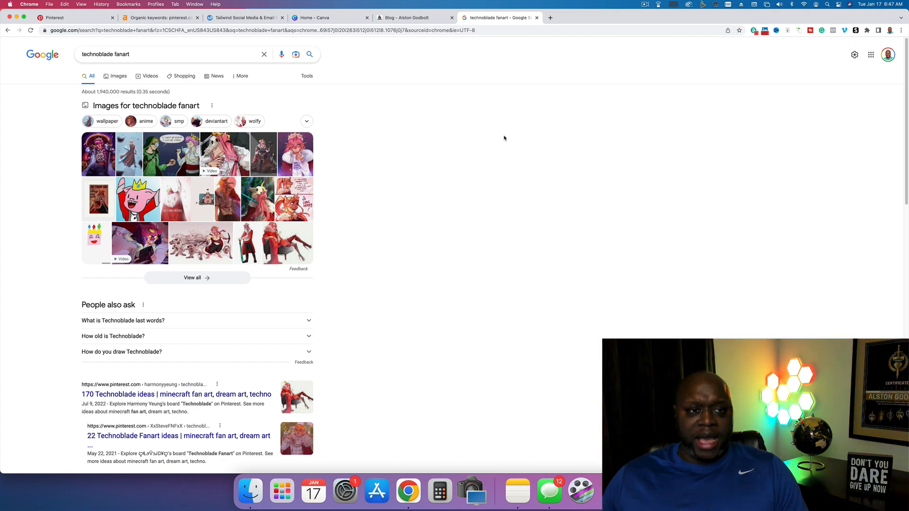
- Open answerthepublic.com in a new browser tab
left_click(550, 19)
type("answerthepublic.com")
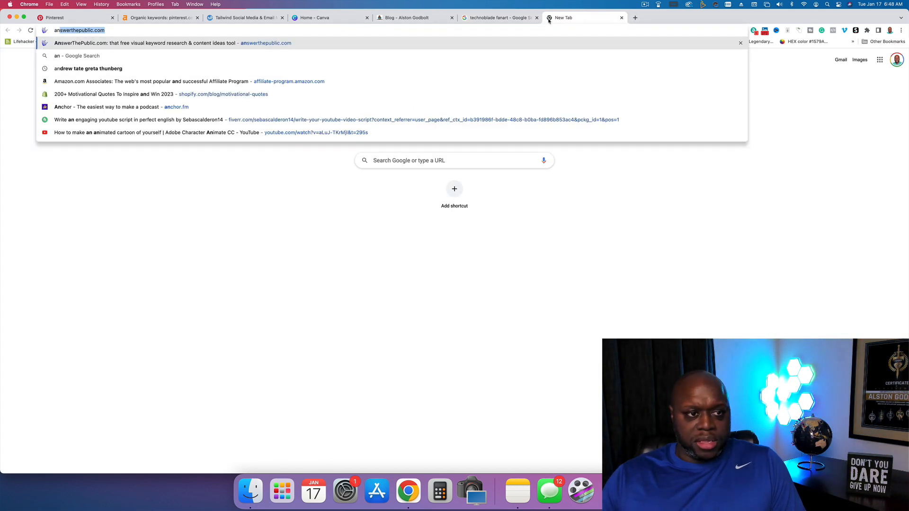
key("Return")
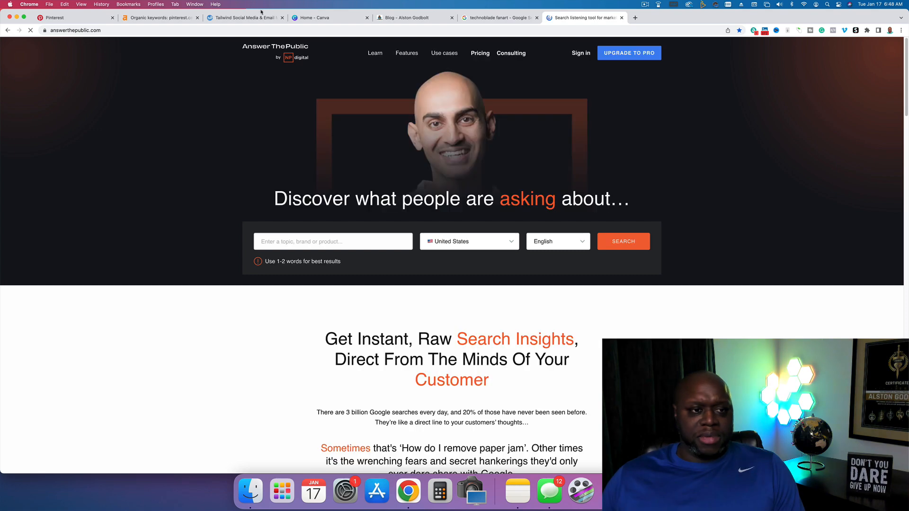
- In Ahrefs, filter the pinterest.com organic keywords to those containing the phrase "affiliate marketing" and show the results
left_click(142, 17)
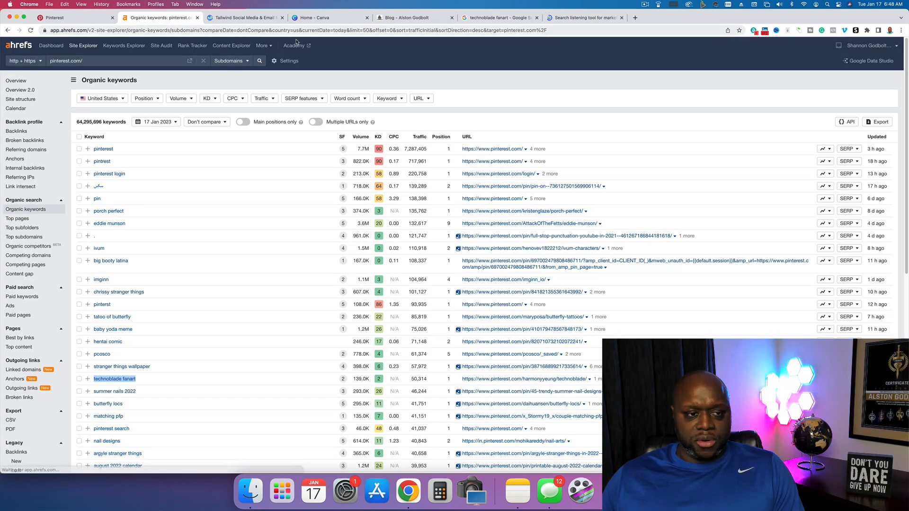
left_click(387, 99)
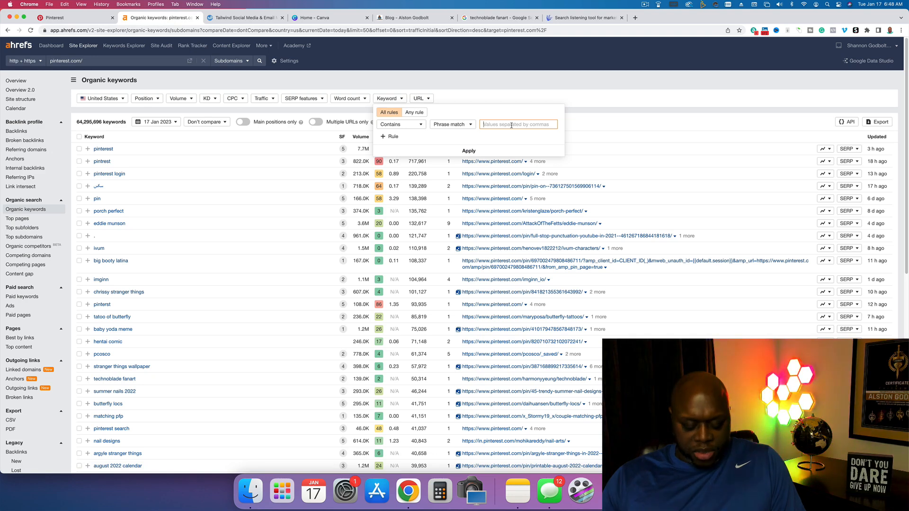
type("affiliate marke")
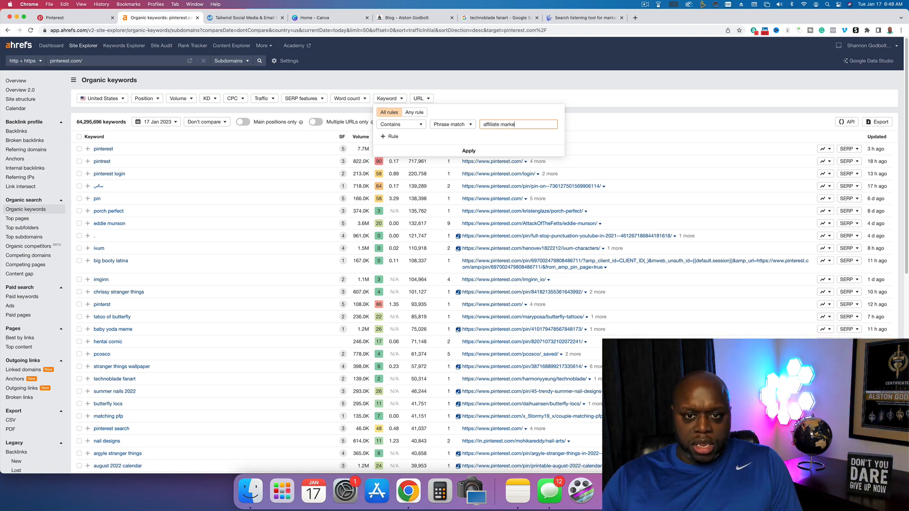
type("ting")
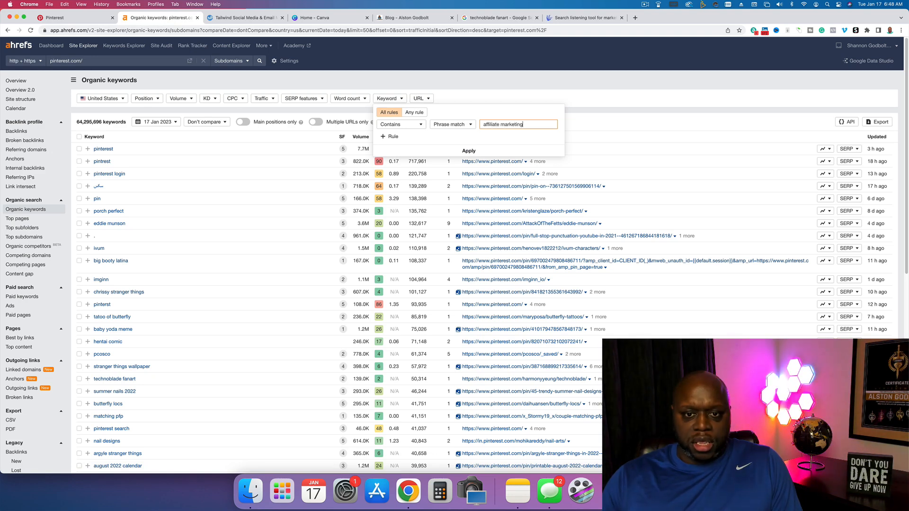
left_click(478, 151)
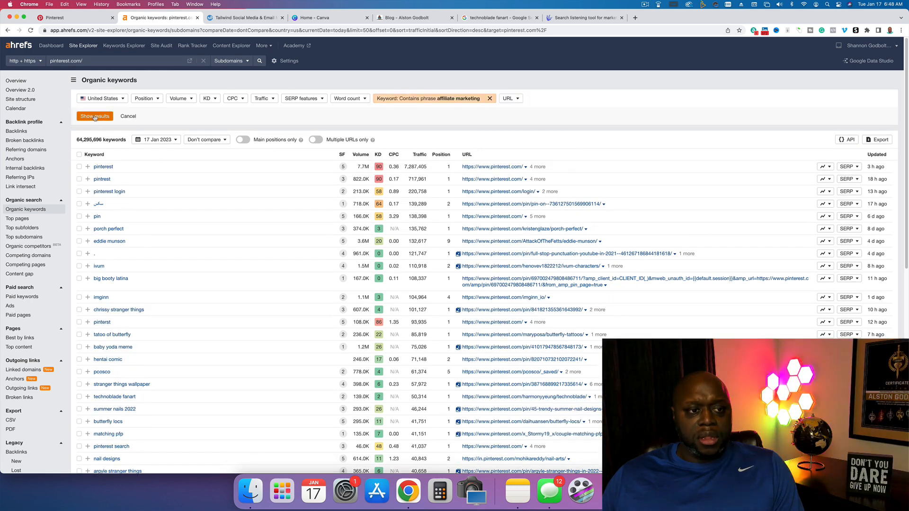
left_click(95, 117)
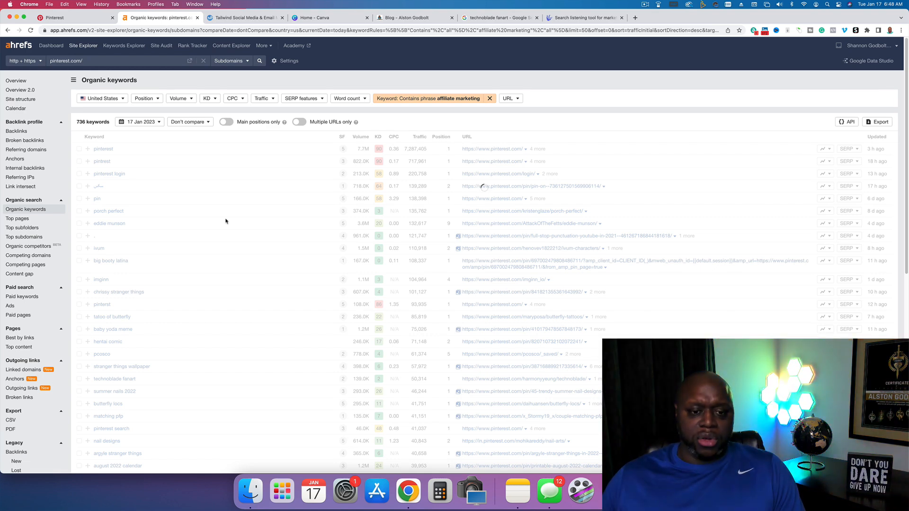
- Search AnswerThePublic for "affiliate marketing" in the United States in English, and view the questions as data lists
left_click(582, 18)
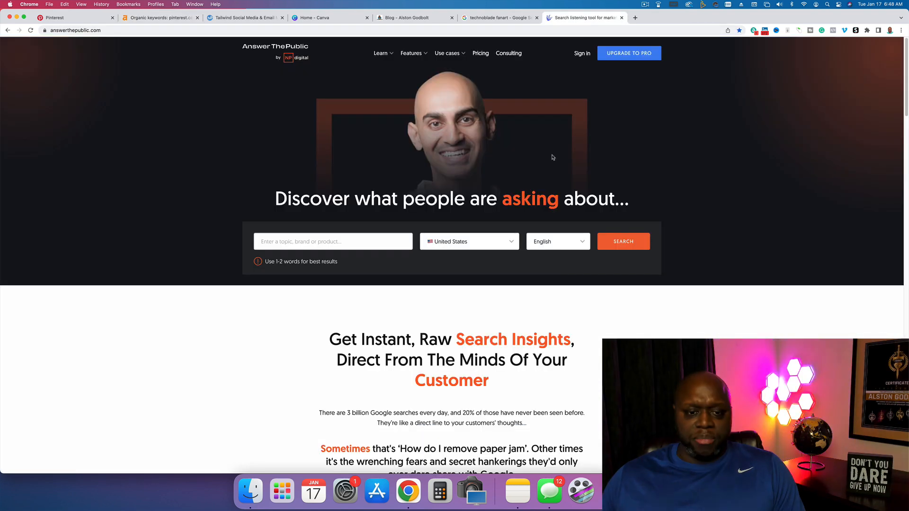
left_click(303, 242)
type("a")
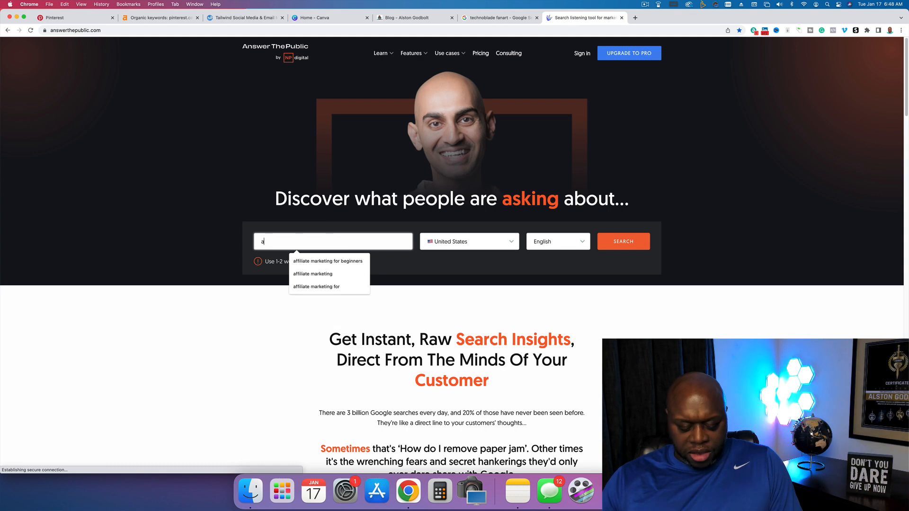
type("ffiliate marketin")
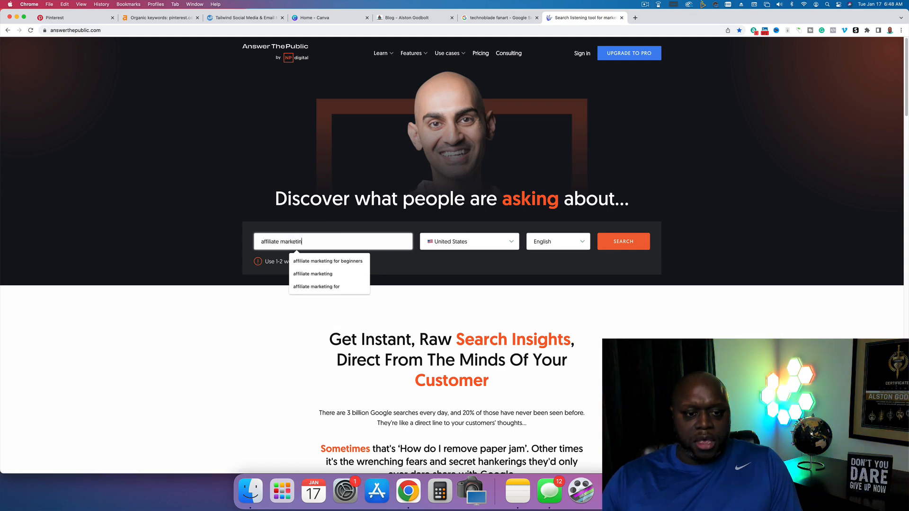
type("g")
left_click(626, 243)
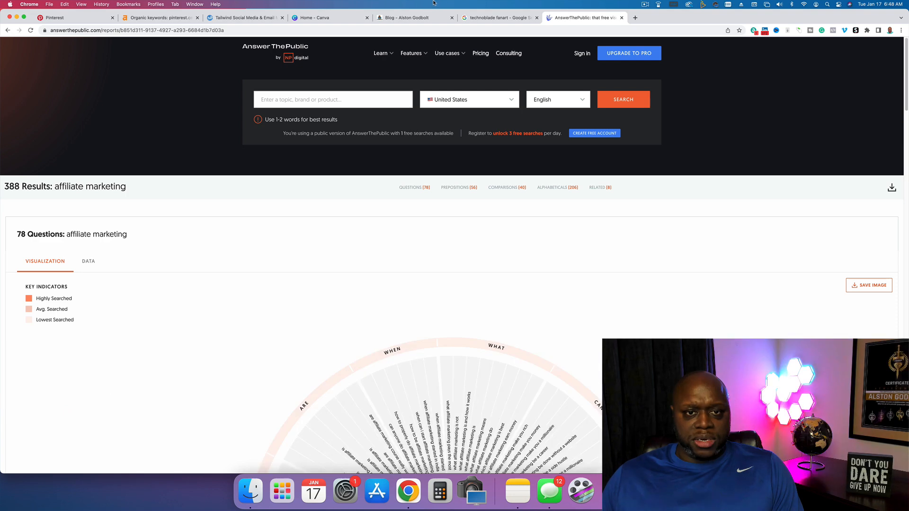
left_click(90, 261)
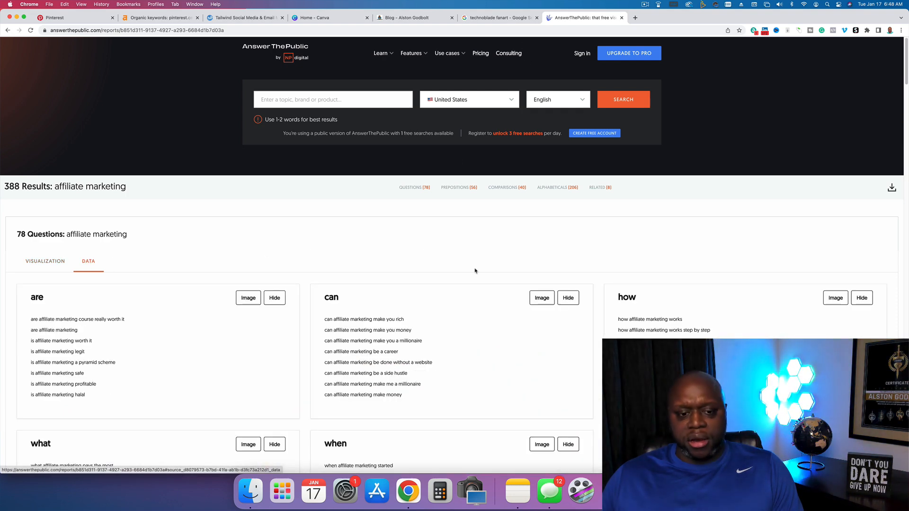
scroll(475, 271, "down", 5)
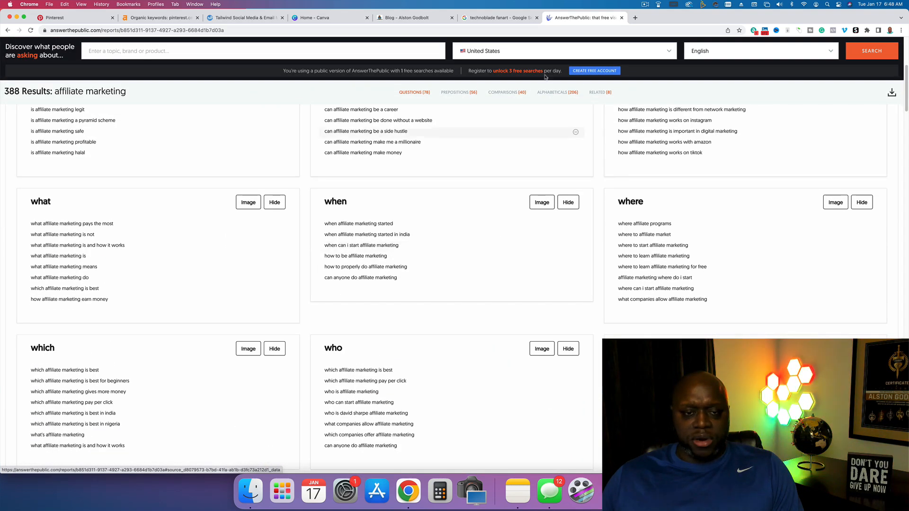
- Export all rows of the filtered Ahrefs keyword list to CSV with Microsoft Excel (UTF-16) encoding
left_click(159, 18)
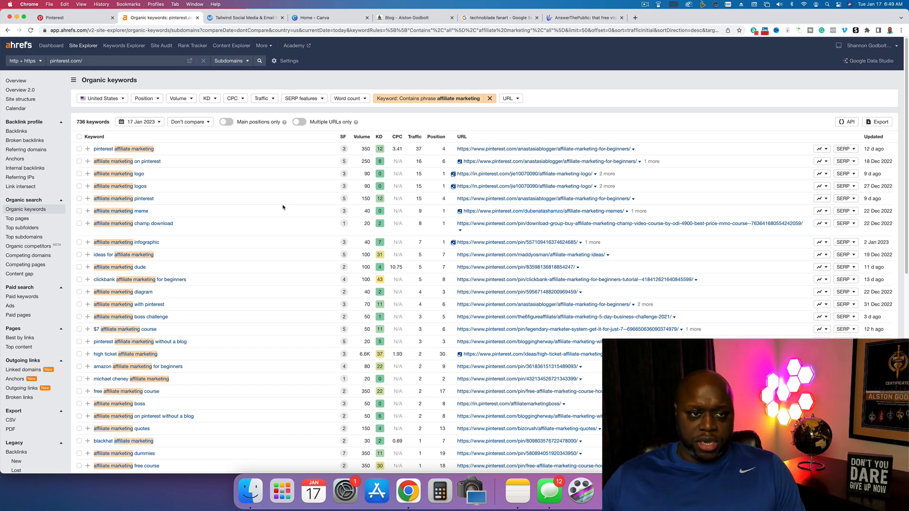
left_click(879, 122)
left_click(388, 297)
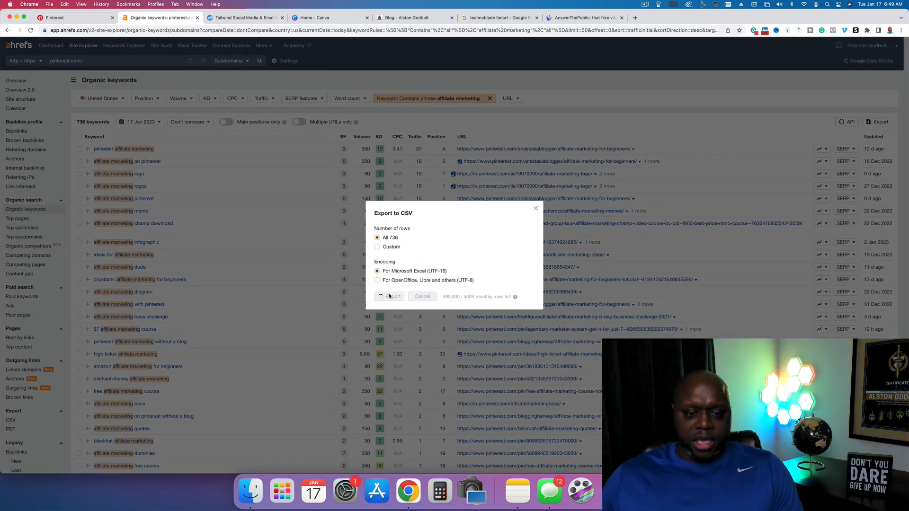
- Try to export the AnswerThePublic results for "affiliate marketing", and dismiss the registration offer
left_click(582, 18)
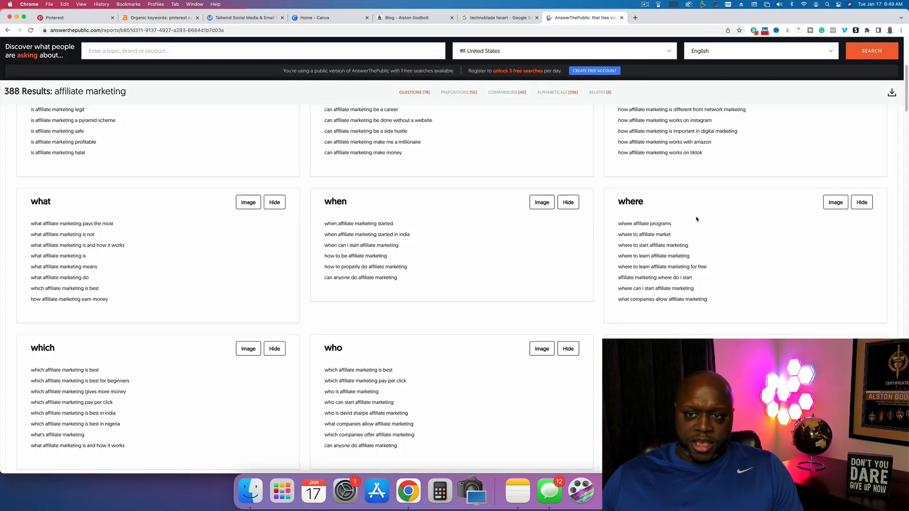
left_click(892, 92)
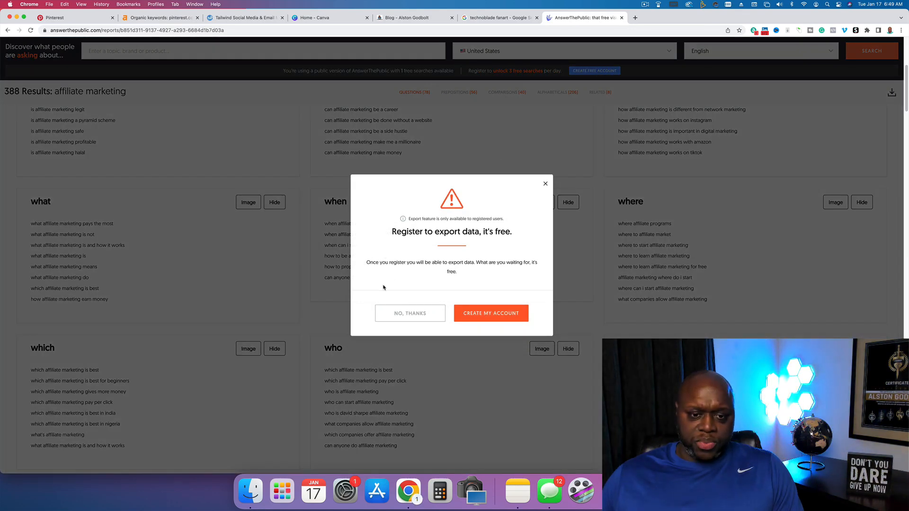
left_click(545, 183)
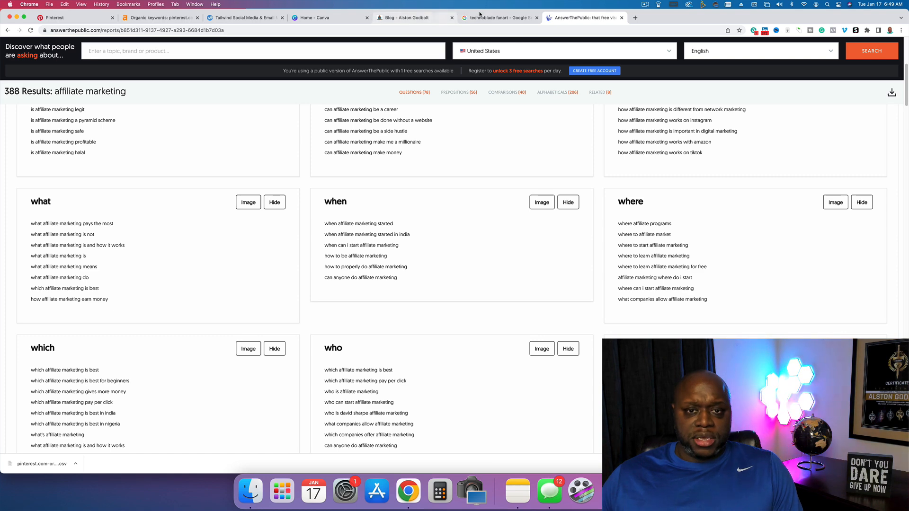
- In Canva, find the Pinterest Pin (1000 × 1500 px) templates and open "beige cute pinterest pin blogger" for customizing
left_click(307, 18)
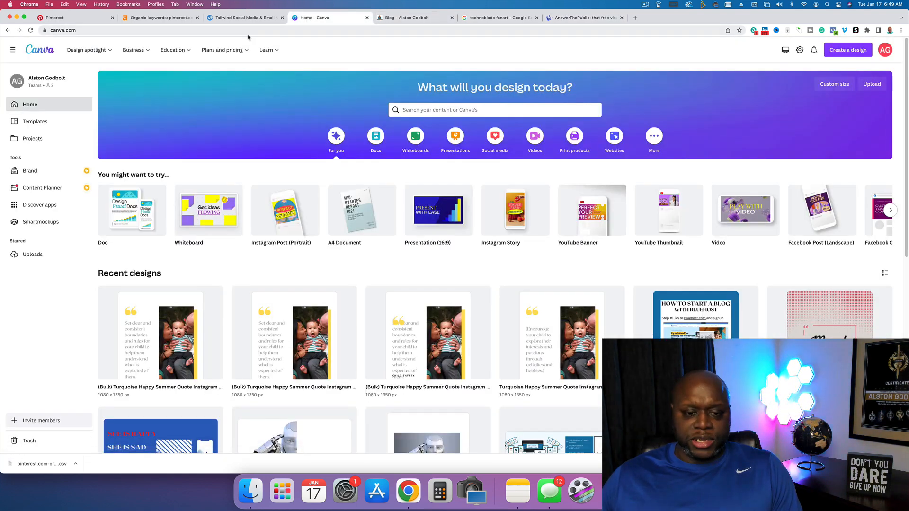
left_click(425, 110)
type("pin")
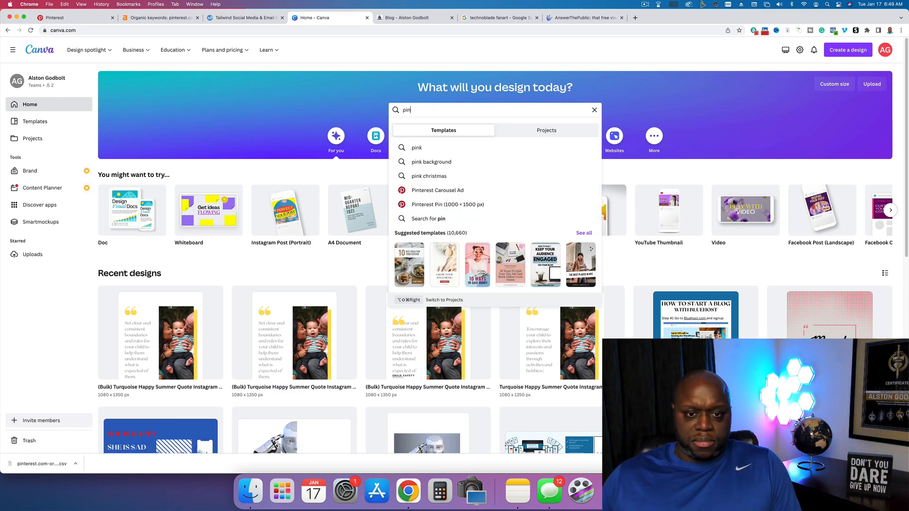
left_click(436, 205)
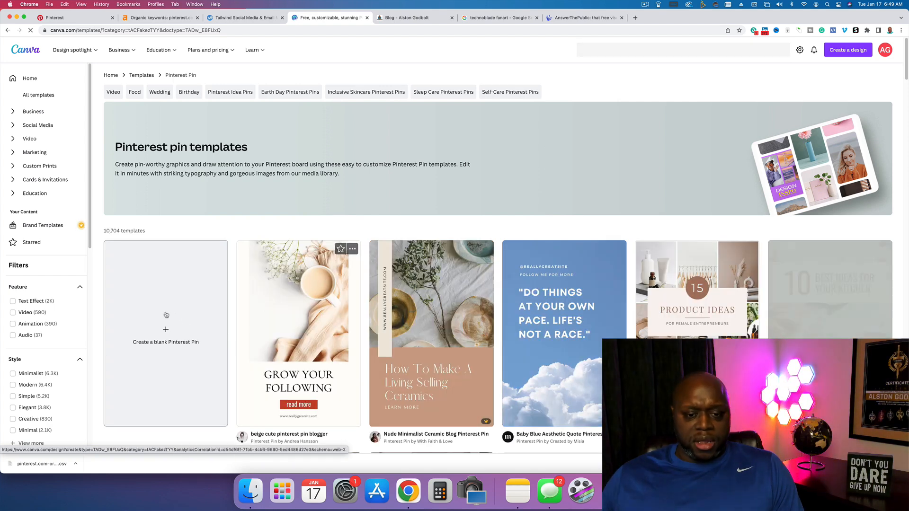
left_click(307, 322)
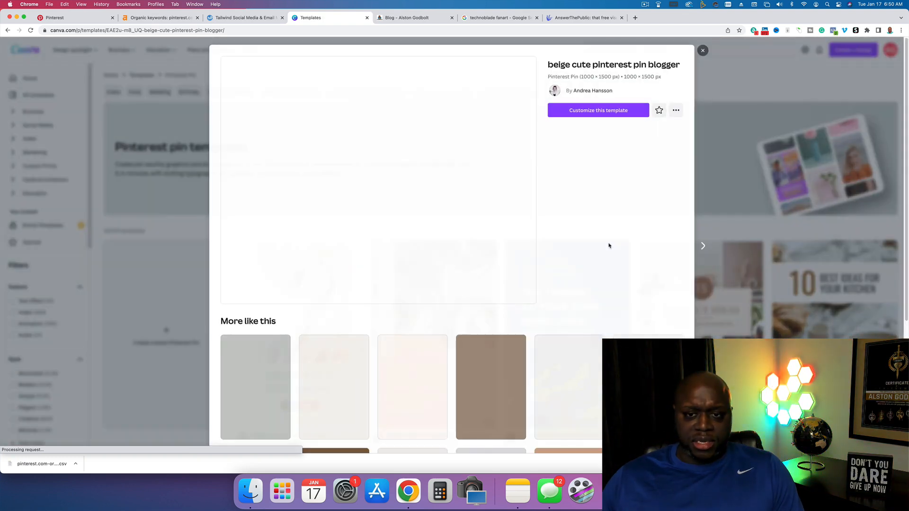
left_click(599, 114)
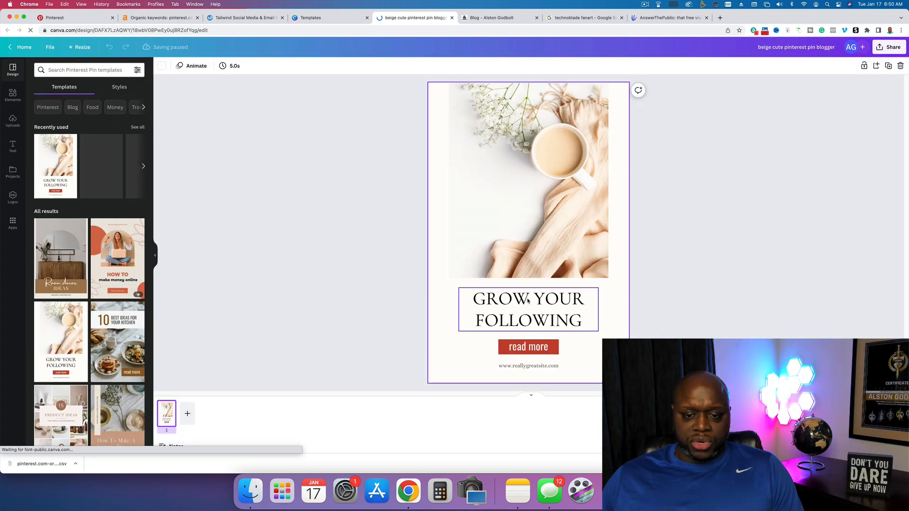
- Show the downloaded pinterest.com keyword CSV file in Finder
left_click(75, 464)
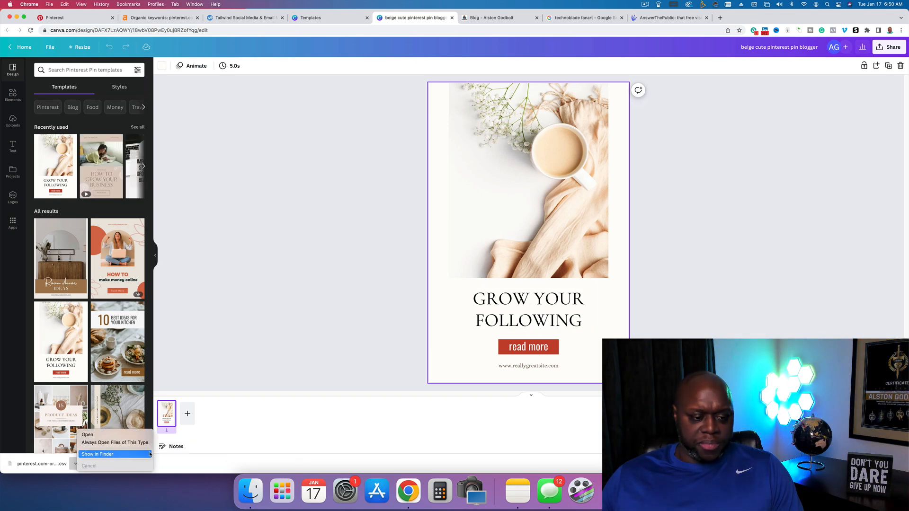
left_click(150, 455)
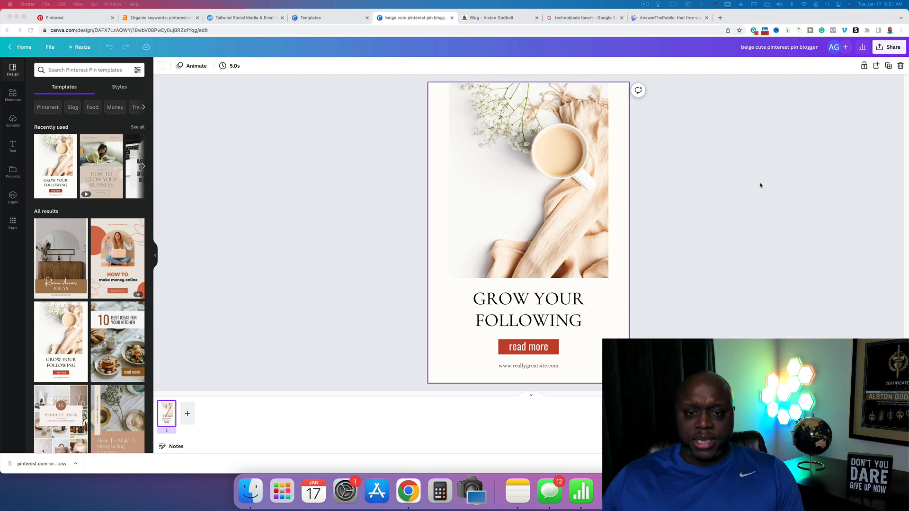
- Switch to the Pinterest profile and review its created video pins from the older ones back up to the newest
left_click(483, 69)
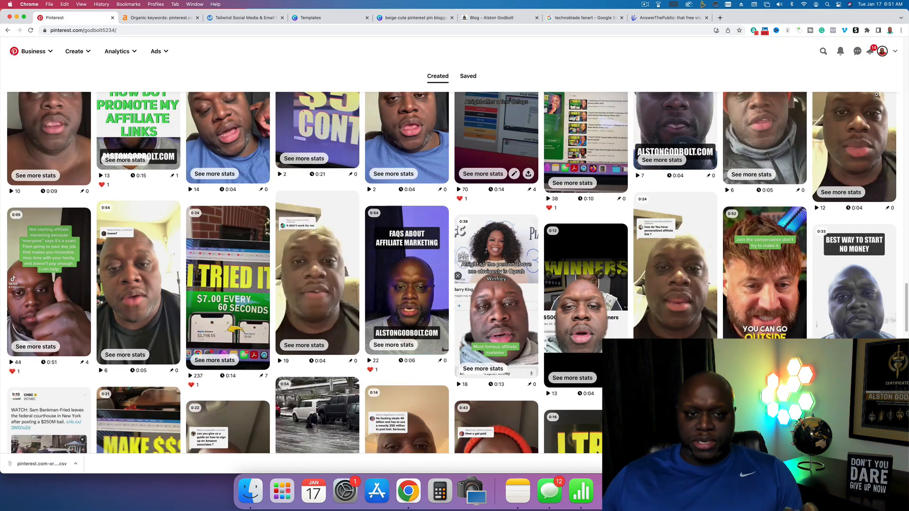
scroll(14, 368, "down", 5)
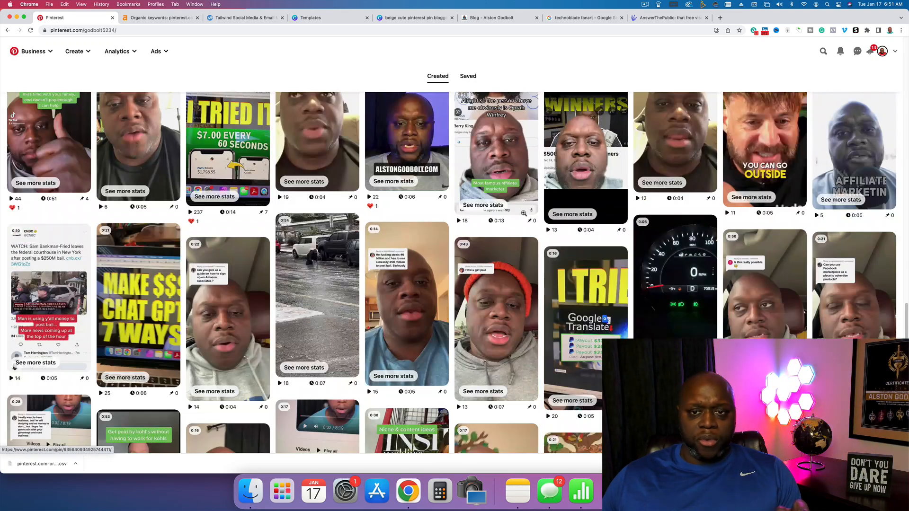
scroll(610, 180, "up", 10)
scroll(609, 180, "up", 10)
scroll(609, 177, "up", 5)
scroll(609, 178, "up", 5)
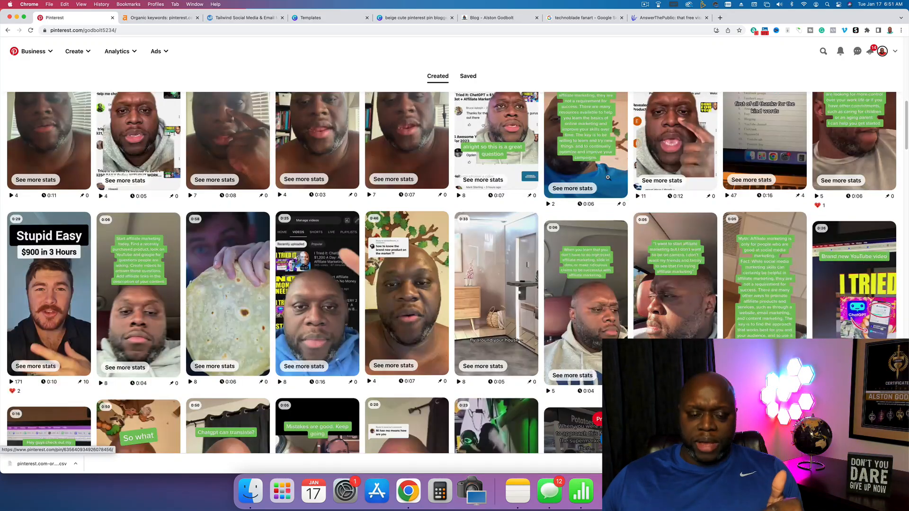
scroll(609, 177, "up", 5)
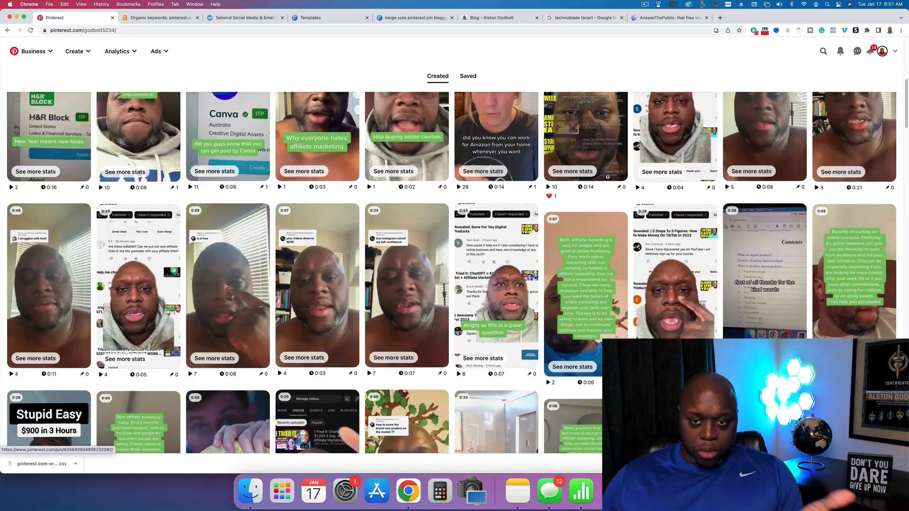
scroll(609, 177, "up", 1)
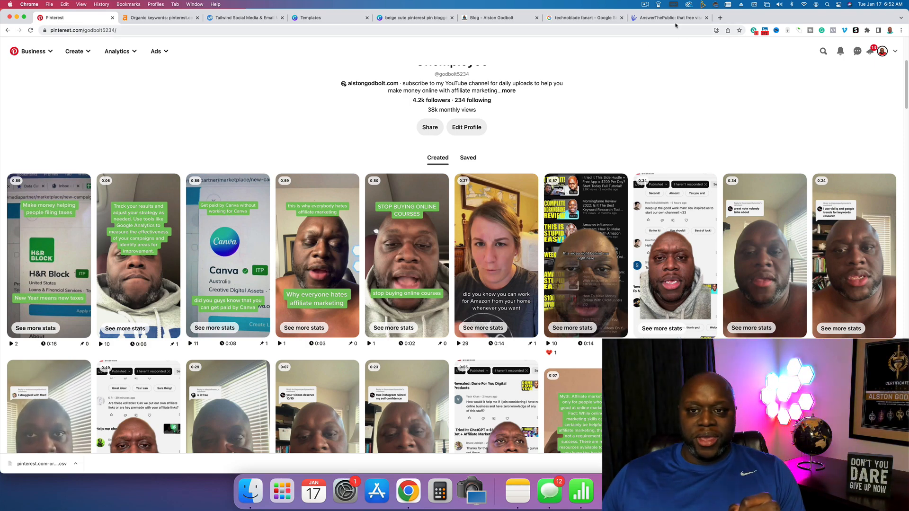
- In the Canva pin design, replace the "Grow your following" headline with the copied keyword "affiliate marketing on pinterest"
left_click(410, 19)
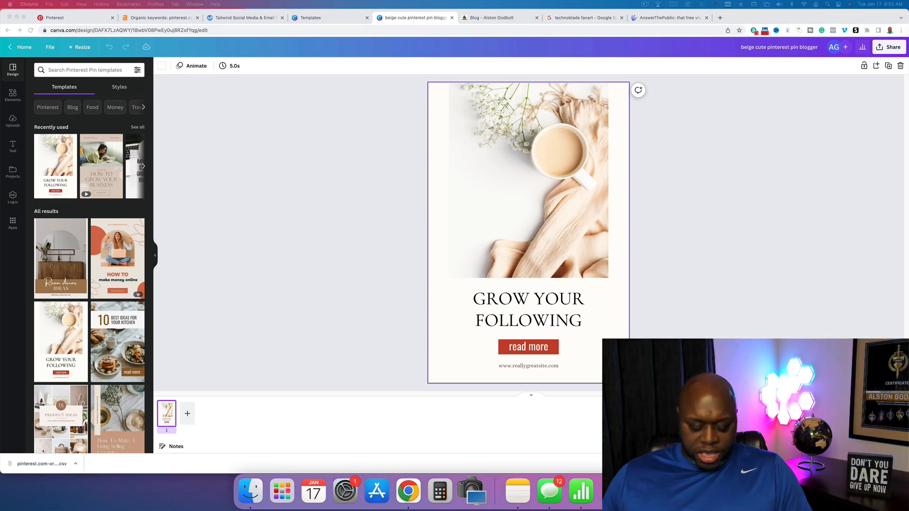
left_click(556, 297)
double_click(556, 297)
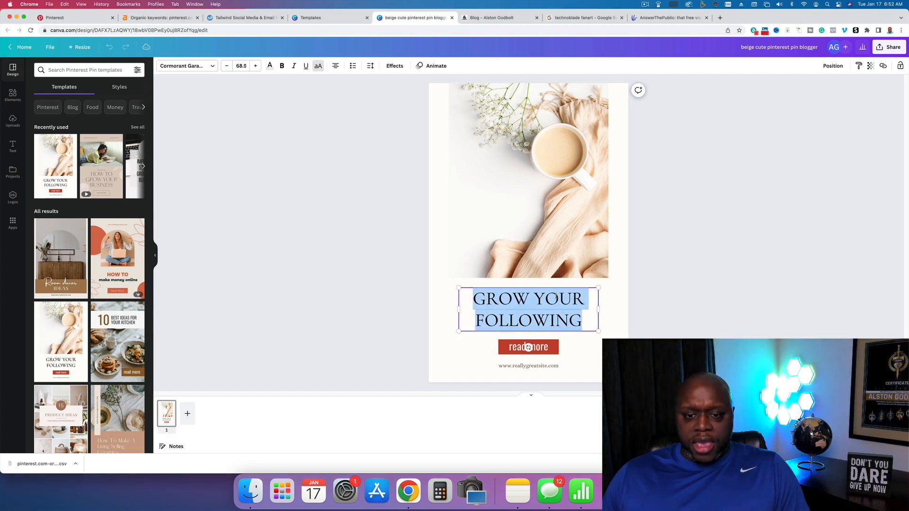
type("AFFILIATE MARKETING ON PINTEREST")
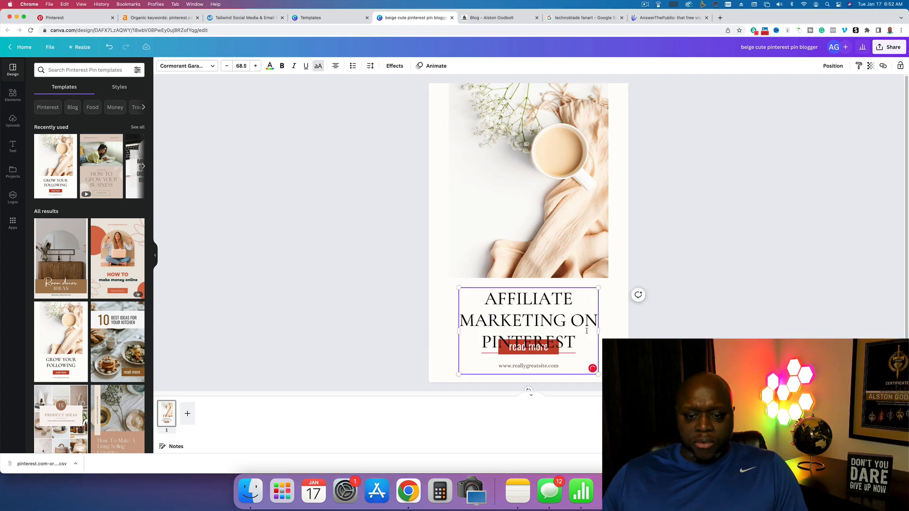
mouse_move(523, 348)
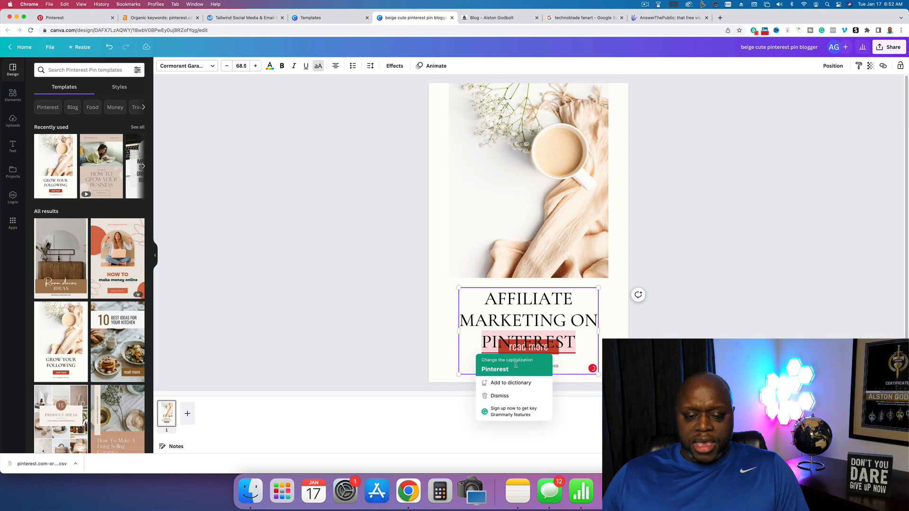
- Reduce the font size of the whole headline so that it fits above the "read more" label
left_click_drag(576, 343, 487, 299)
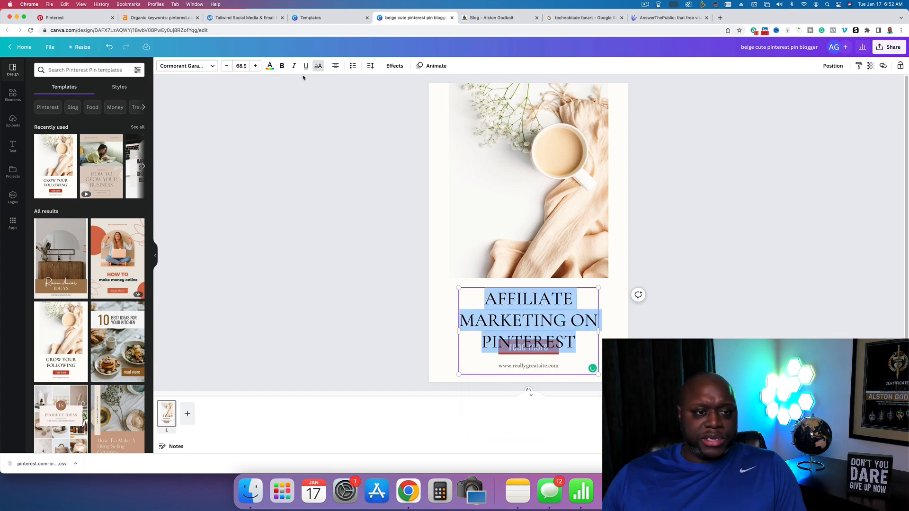
left_click(226, 65)
left_click(226, 65)
left_click(226, 65)
left_click(226, 66)
left_click(226, 66)
left_click(226, 66)
left_click(226, 66)
left_click(225, 66)
left_click(226, 66)
left_click(226, 66)
left_click(225, 66)
left_click(226, 66)
left_click(226, 66)
left_click(226, 66)
left_click(748, 155)
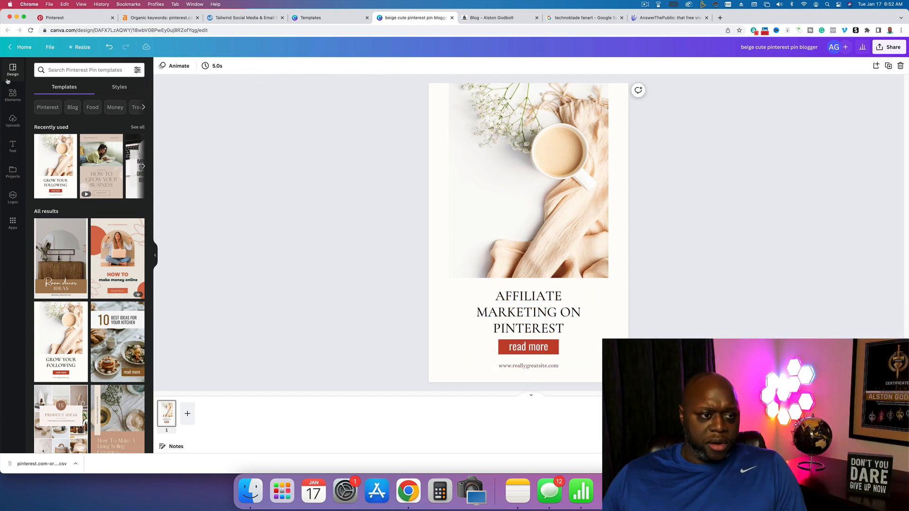
- Search the elements for "make money" videos and replace the pin's coffee photo with the hundred-dollar bill video
left_click(12, 96)
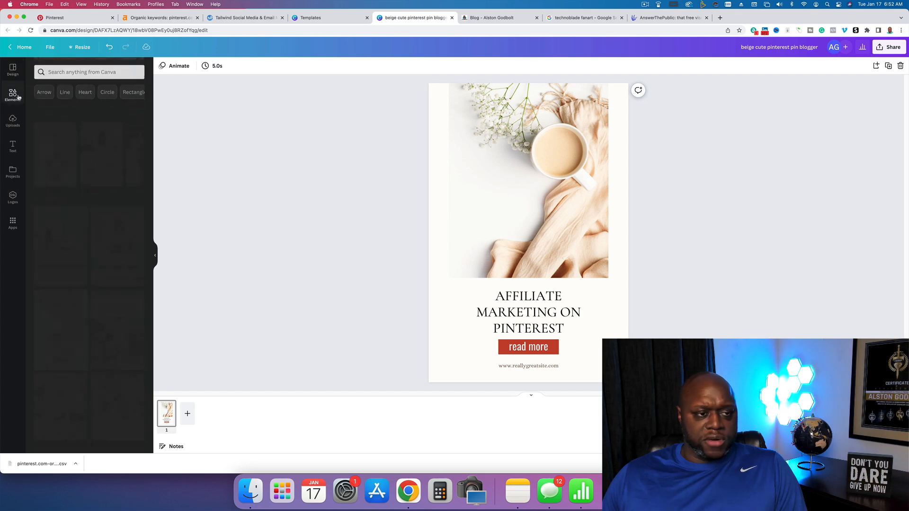
left_click(63, 70)
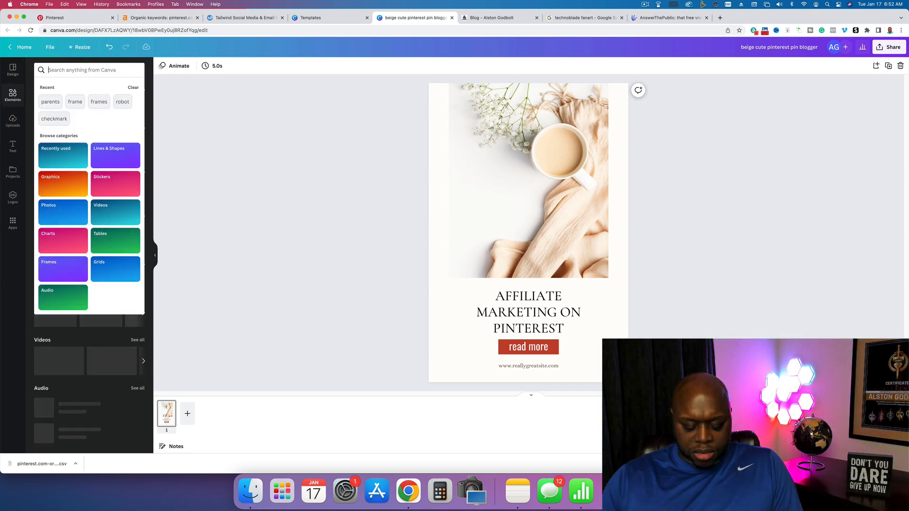
type("make money")
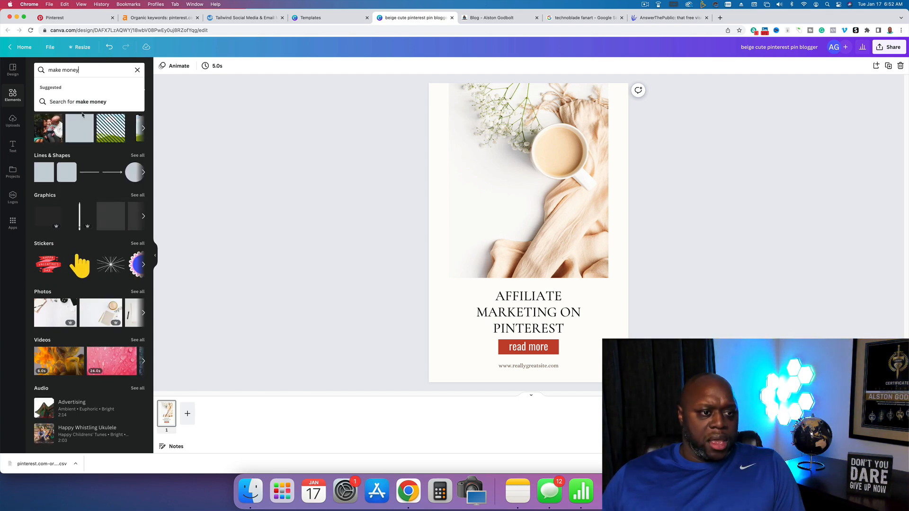
key("Return")
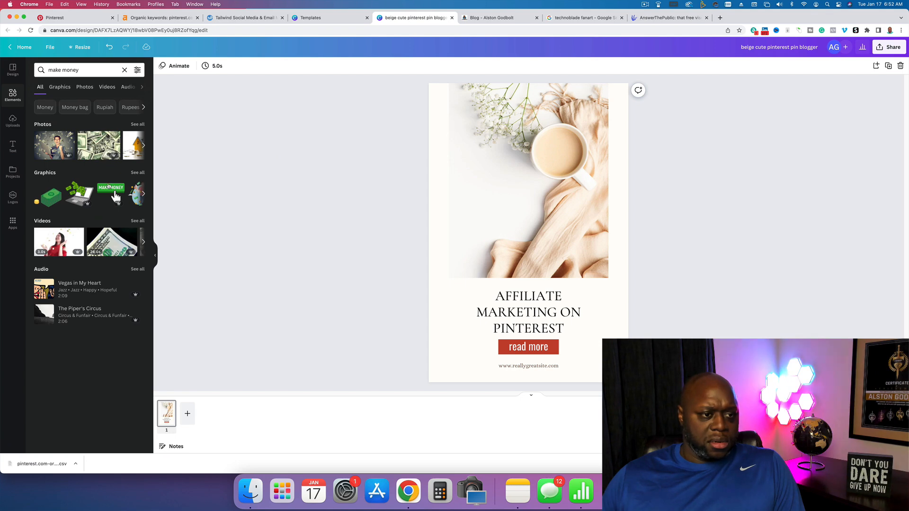
left_click(107, 87)
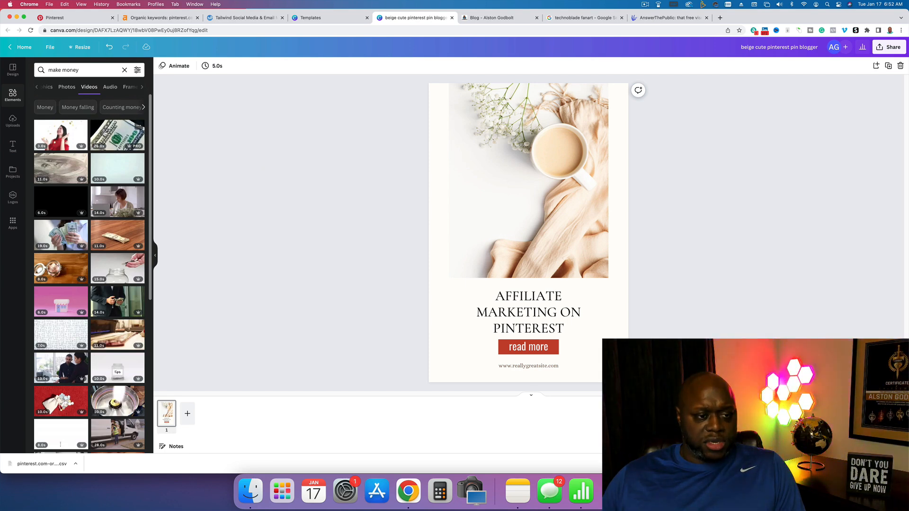
left_click(104, 134)
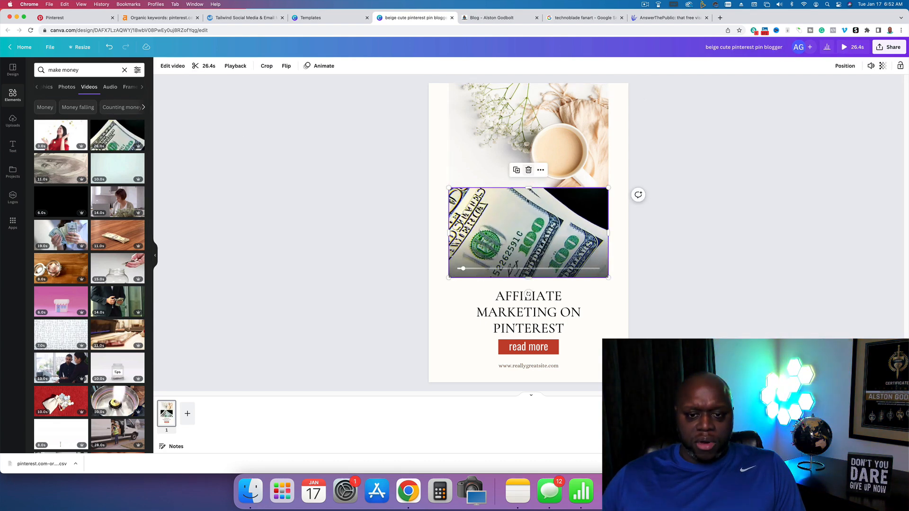
left_click_drag(526, 193, 530, 137)
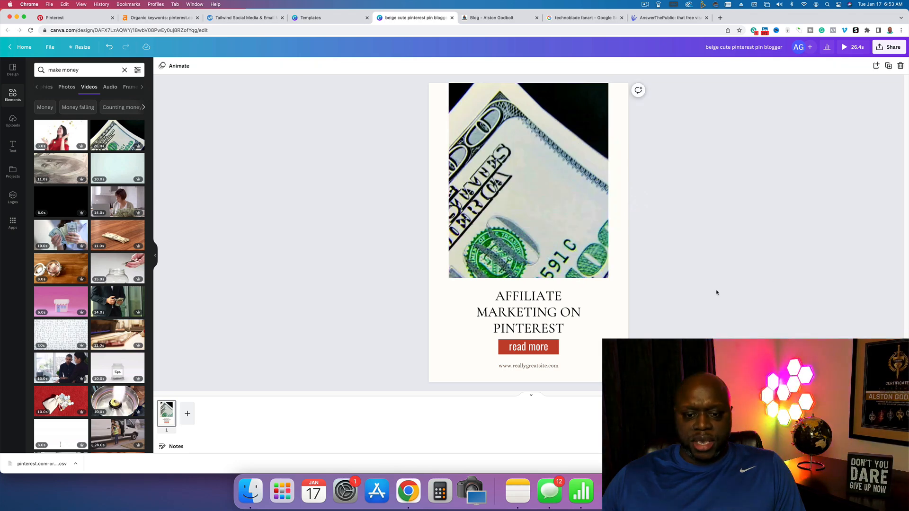
- Replace the placeholder web address under the "read more" label with alstongodbolt.com
left_click(537, 369)
key("super+a")
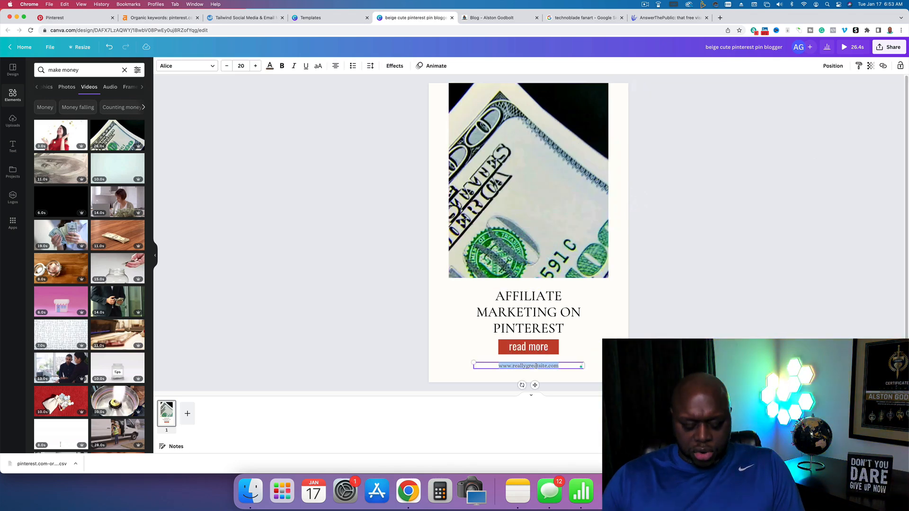
type("alstongodbolt.com")
left_click(638, 317)
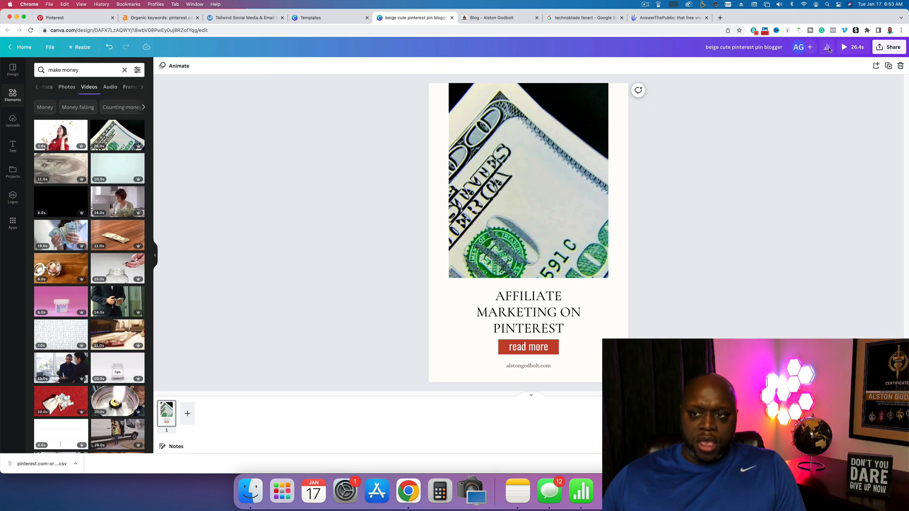
- Preview the finished video pin and download it as an MP4 video at 1,000 × 1,500 px
left_click(854, 47)
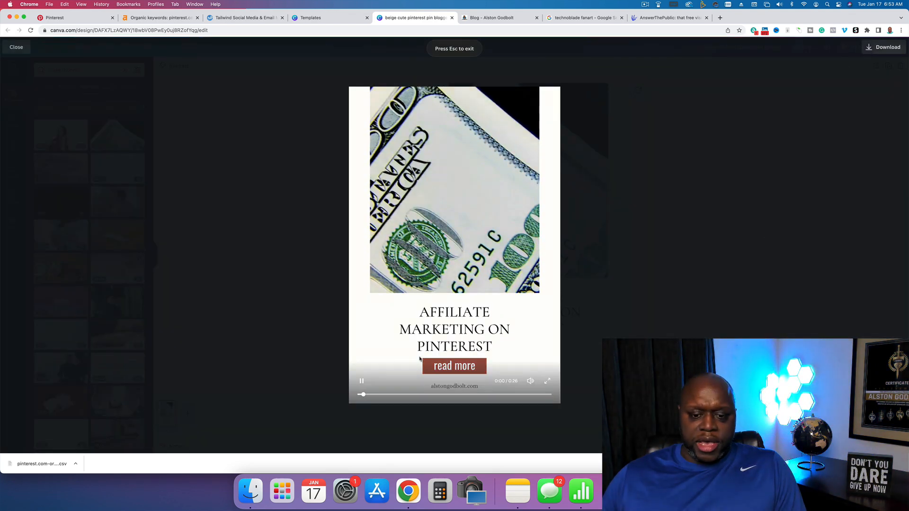
key("Escape")
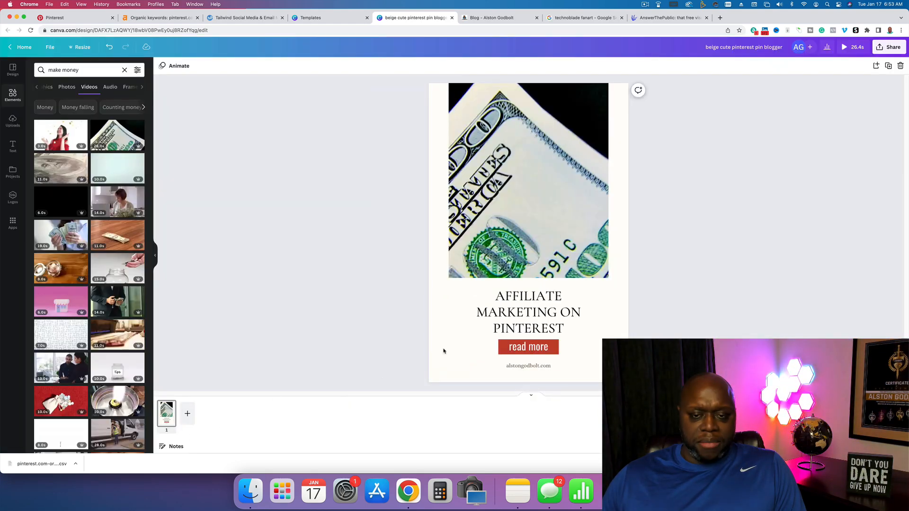
left_click(889, 47)
left_click(798, 218)
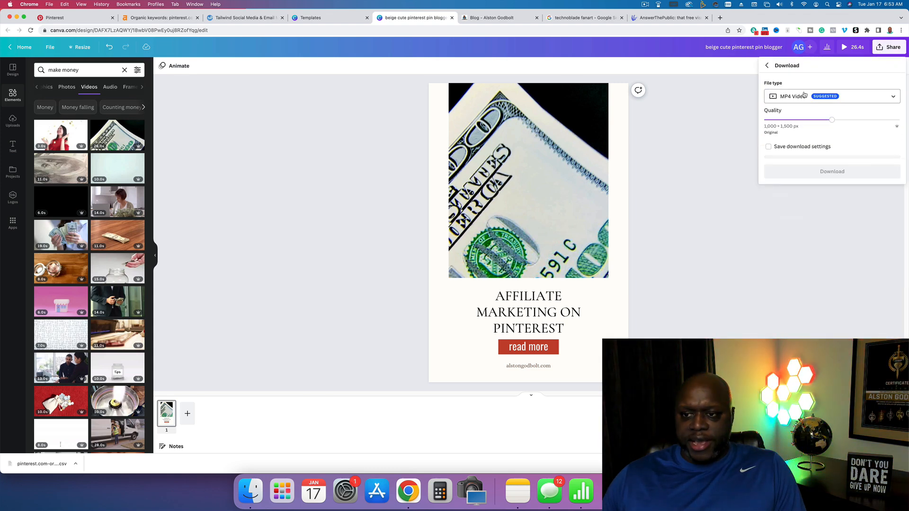
left_click(826, 177)
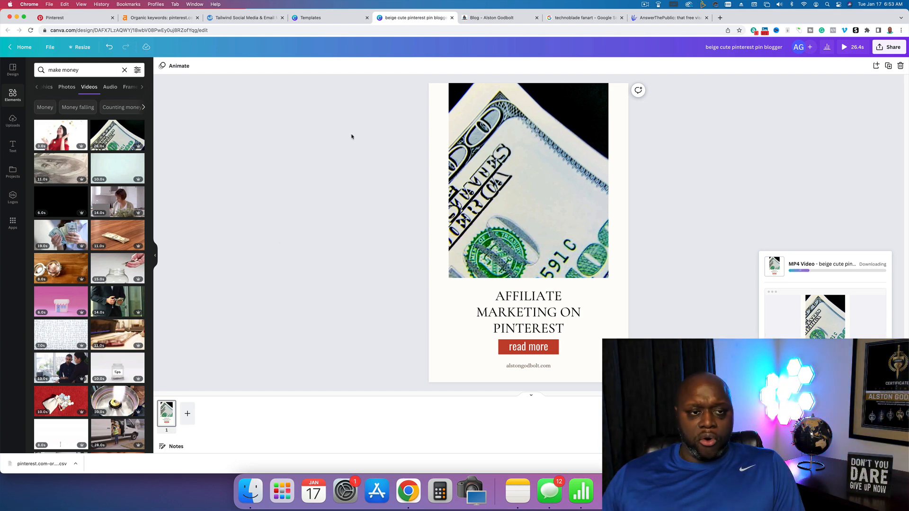
- Switch to the Tailwind site and review its pricing plans and the features included in each
left_click(258, 18)
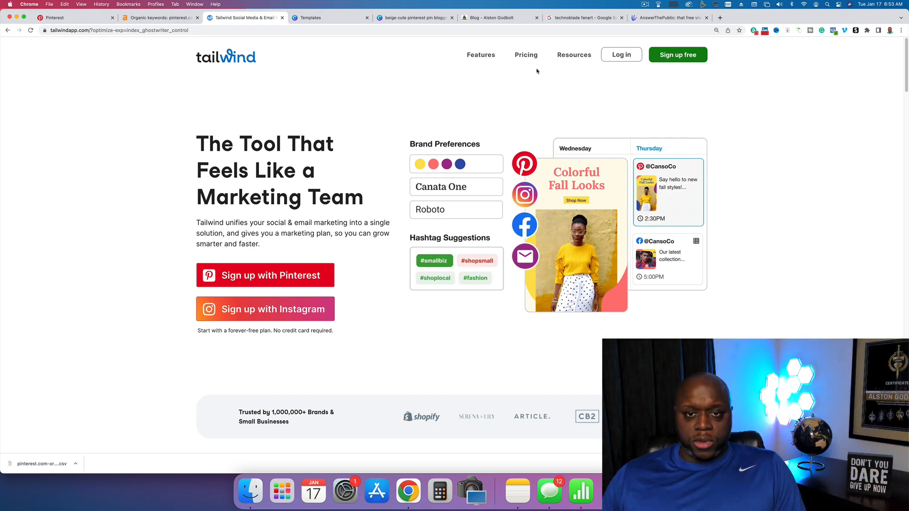
left_click(526, 56)
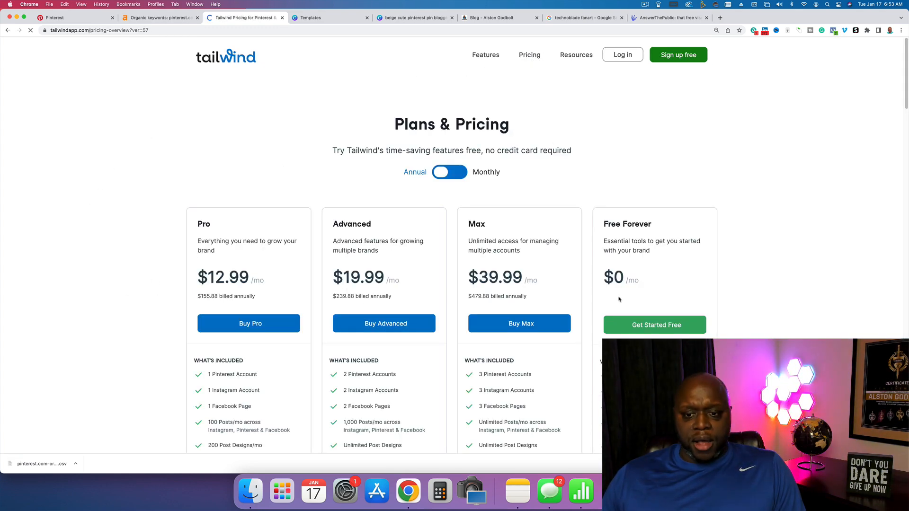
scroll(451, 274, "down", 5)
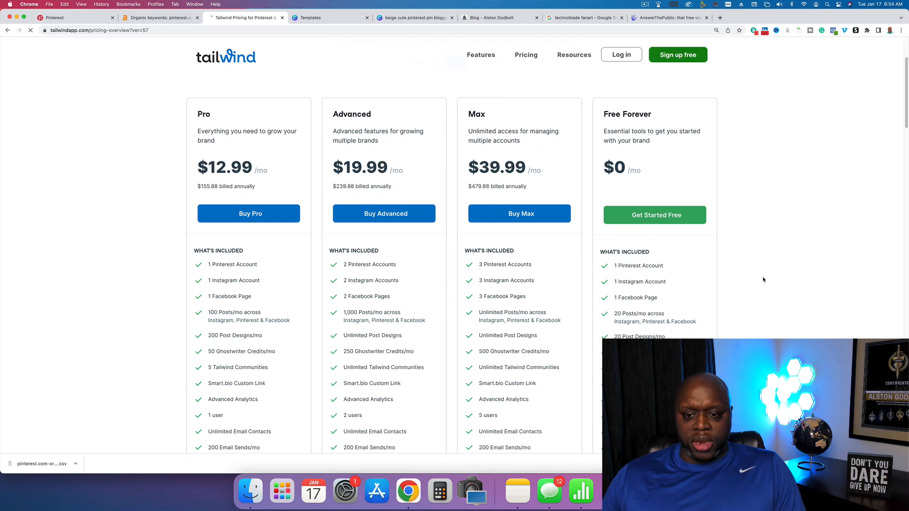
scroll(452, 273, "down", 3)
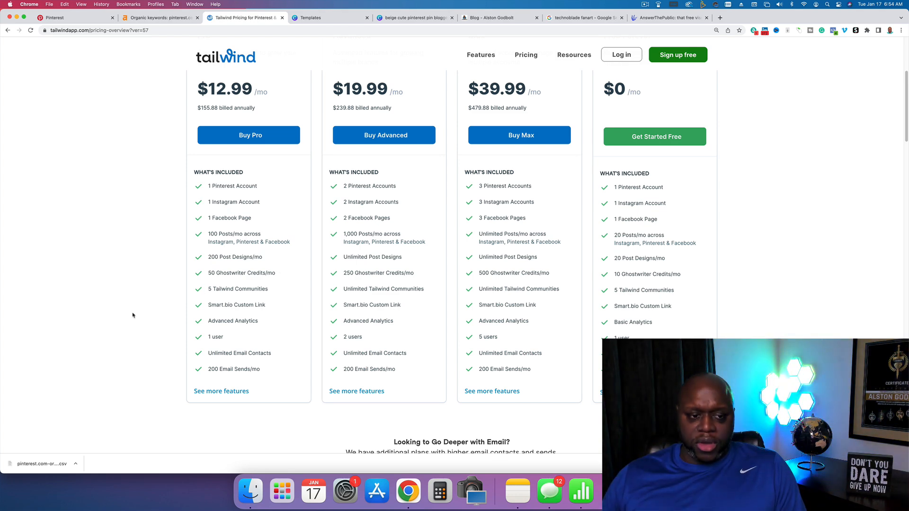
scroll(798, 248, "up", 5)
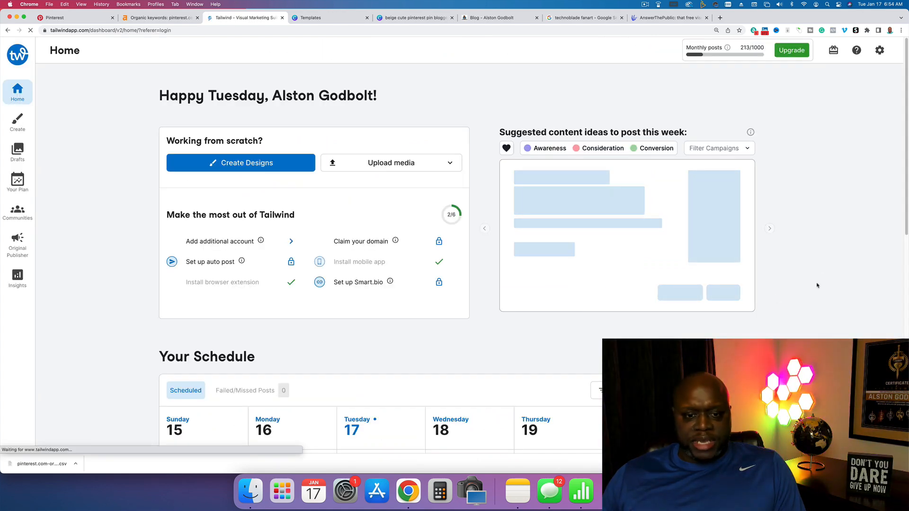
- Look over the weekly post schedule on the Tailwind dashboard and play the downloaded video pin to check it
scroll(818, 285, "down", 1)
scroll(818, 285, "down", 6)
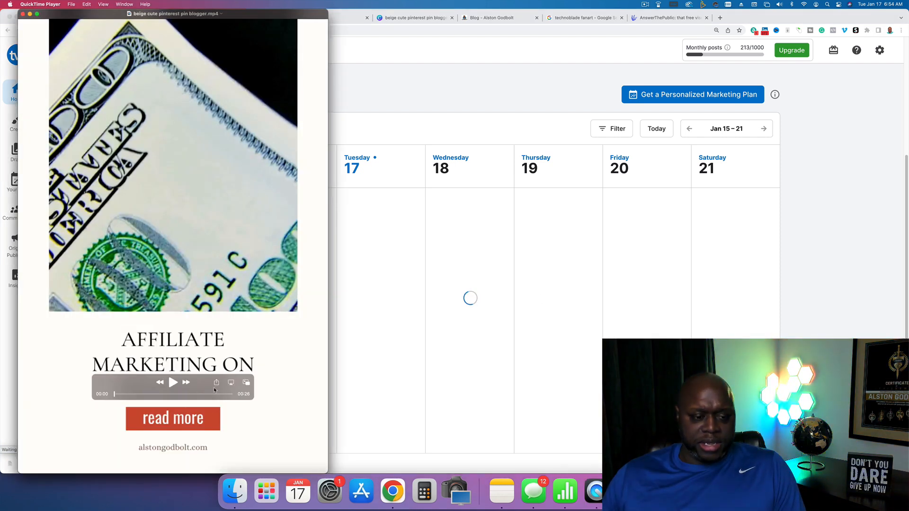
key("space")
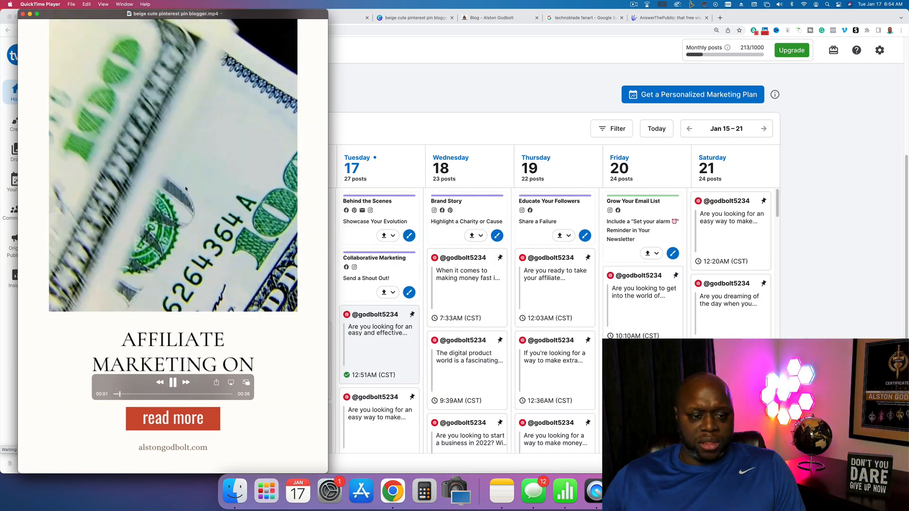
key("super+w")
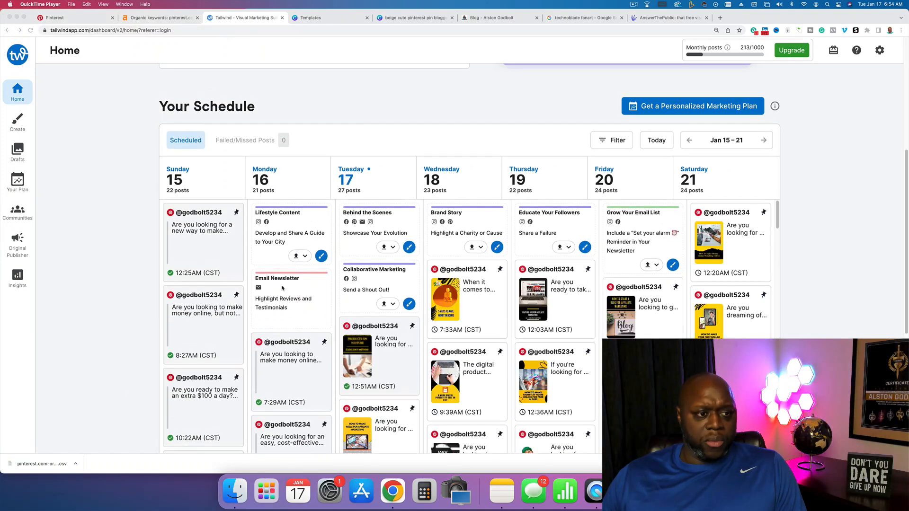
scroll(100, 211, "up", 4)
scroll(101, 211, "up", 2)
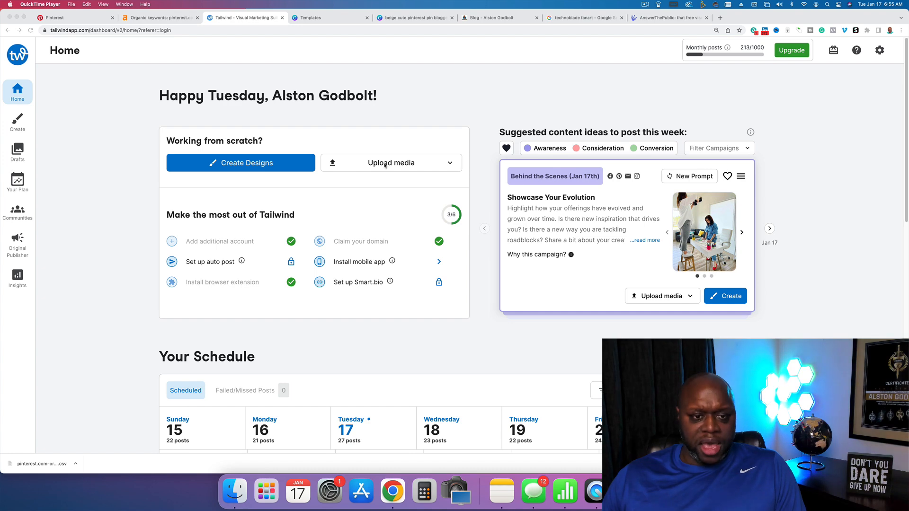
- Select the first three pins in the drafts, beginning with the Madden 23 pin, and open them for bulk scheduling
left_click(22, 161)
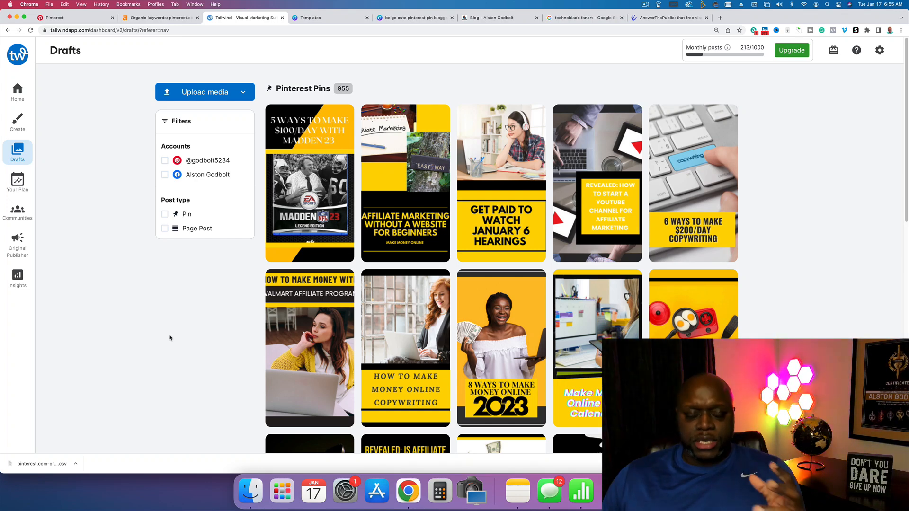
mouse_move(339, 146)
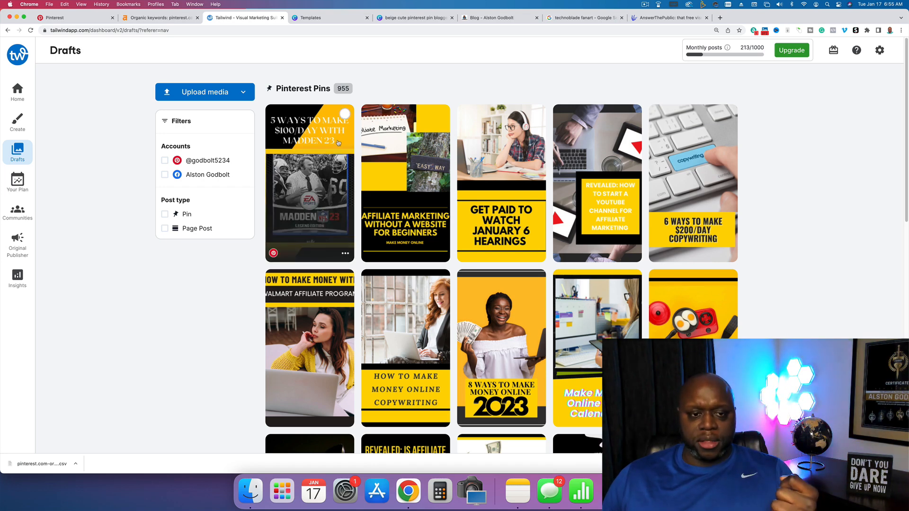
left_click(344, 114)
left_click(441, 114)
mouse_move(536, 117)
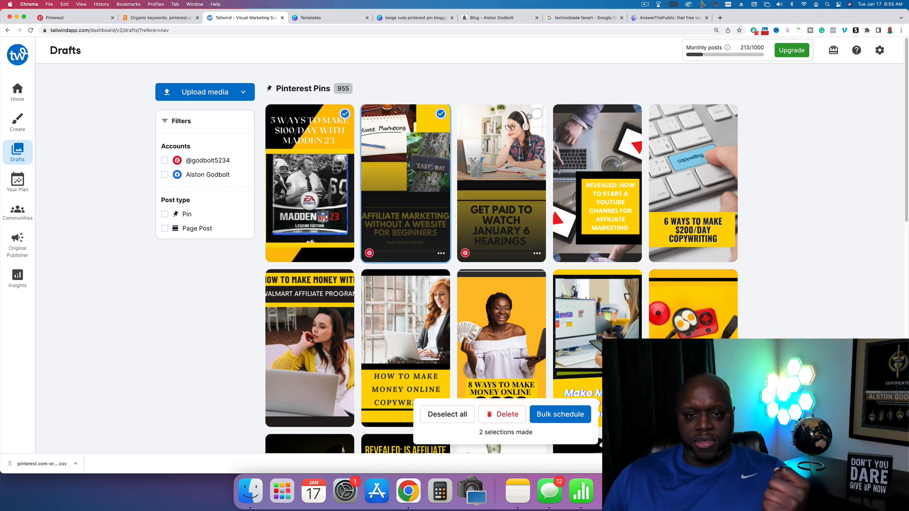
left_click(561, 417)
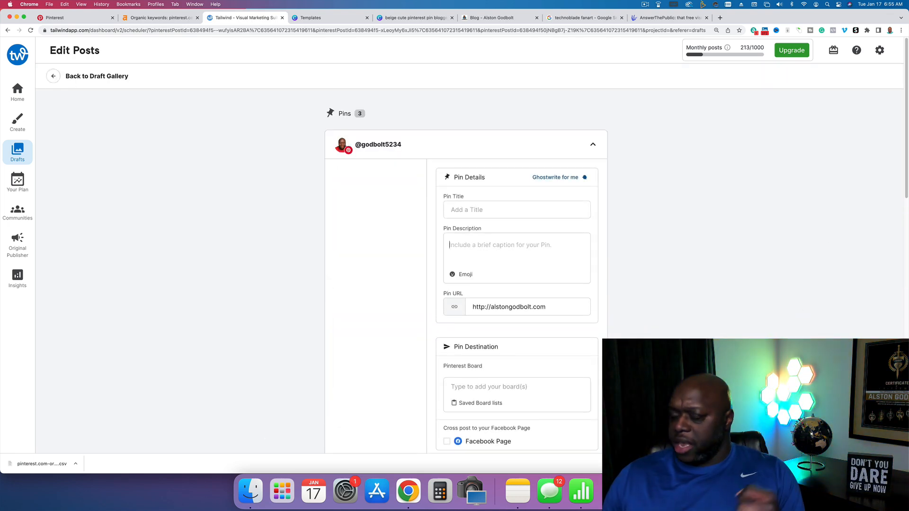
- Title the Madden 23 pin "affiliate marketing on pinterest" and save a Ghostwriter description generated for it as informational content
left_click(485, 209)
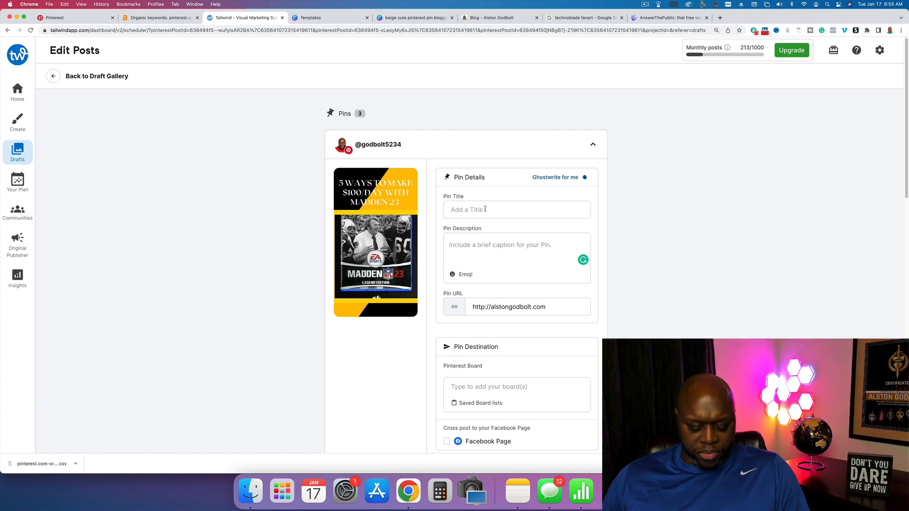
type("affiliate marketing on pinterest")
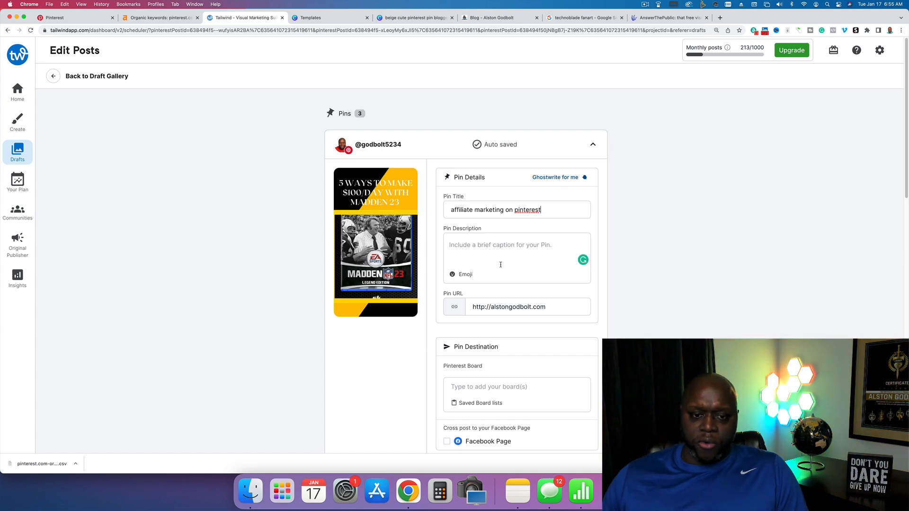
left_click(558, 179)
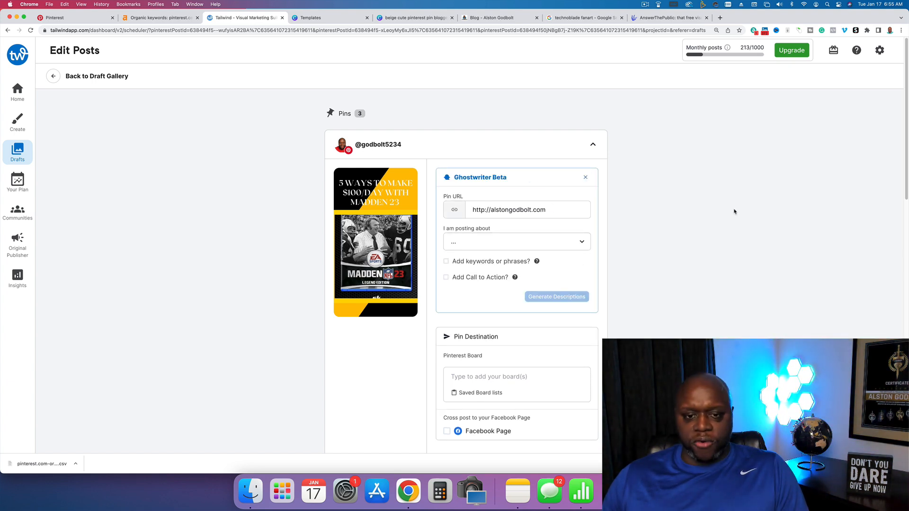
left_click(558, 242)
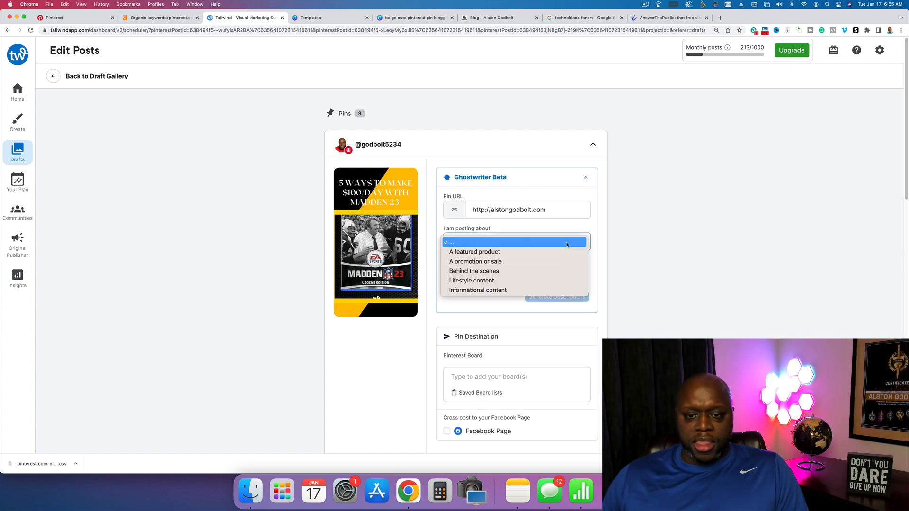
left_click(543, 290)
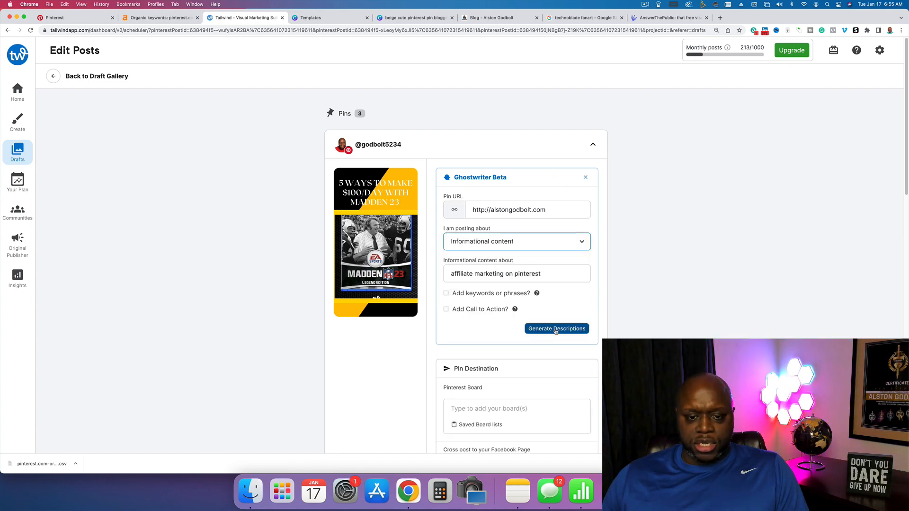
left_click(556, 330)
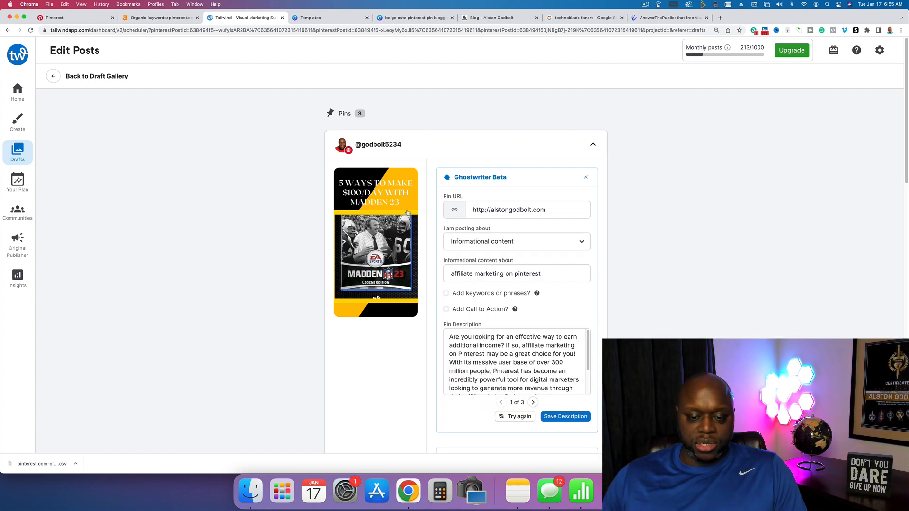
scroll(366, 202, "down", 5)
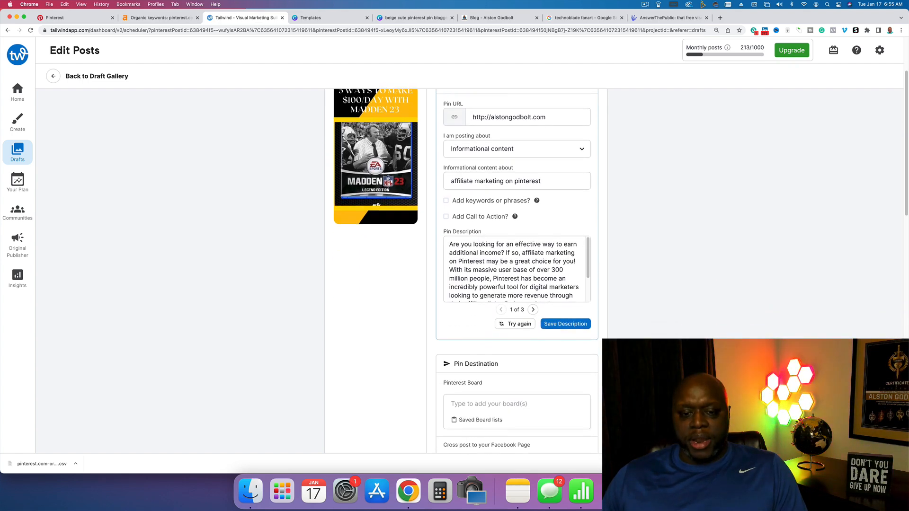
left_click(565, 318)
- Add all boards of the saved board list "Best" as the Madden 23 pin's Pinterest destination
scroll(510, 321, "down", 2)
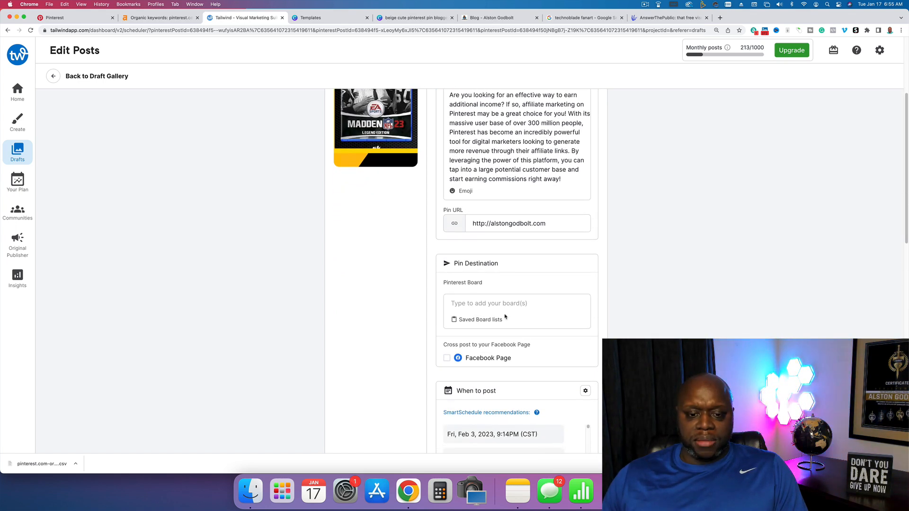
left_click(491, 303)
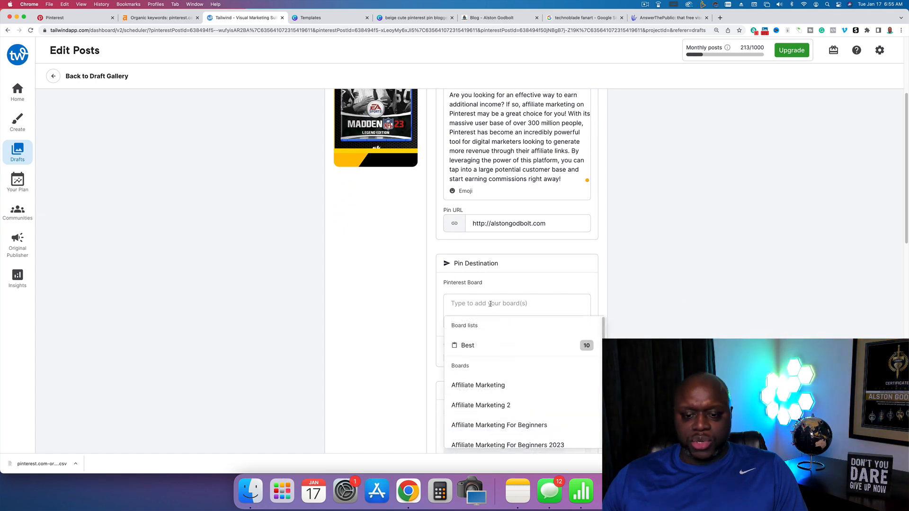
left_click(486, 346)
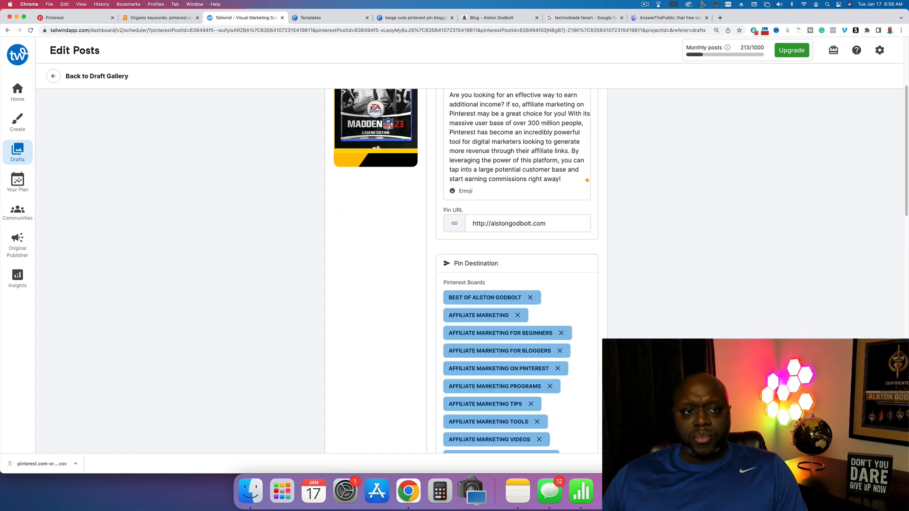
scroll(517, 265, "down", 3)
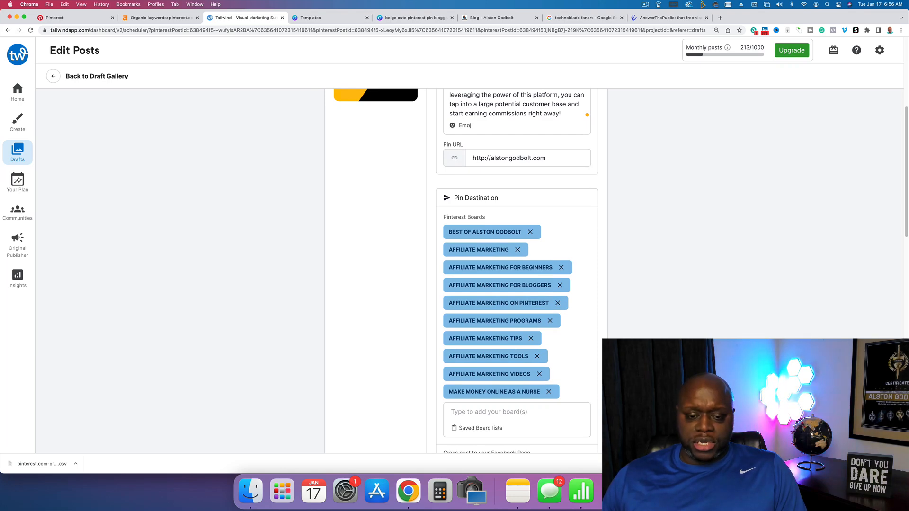